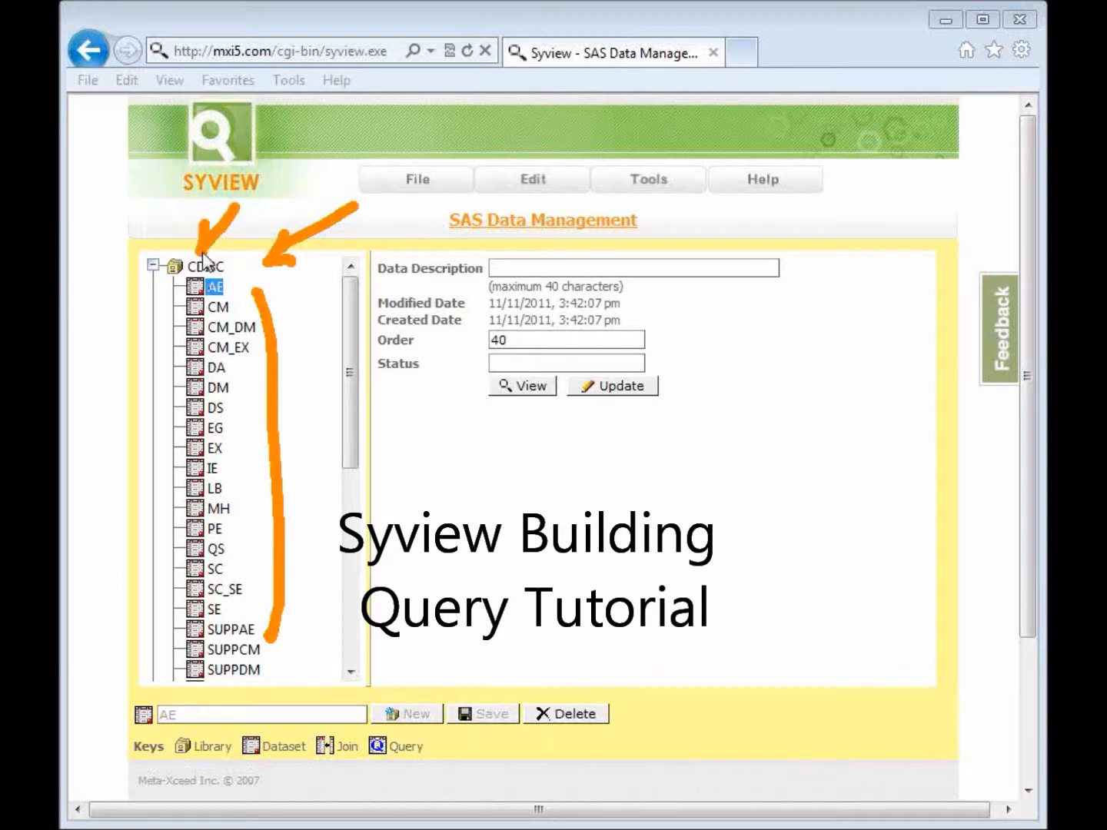
Select the CM dataset in the CDISC library and open a new query on it
left_click(218, 369)
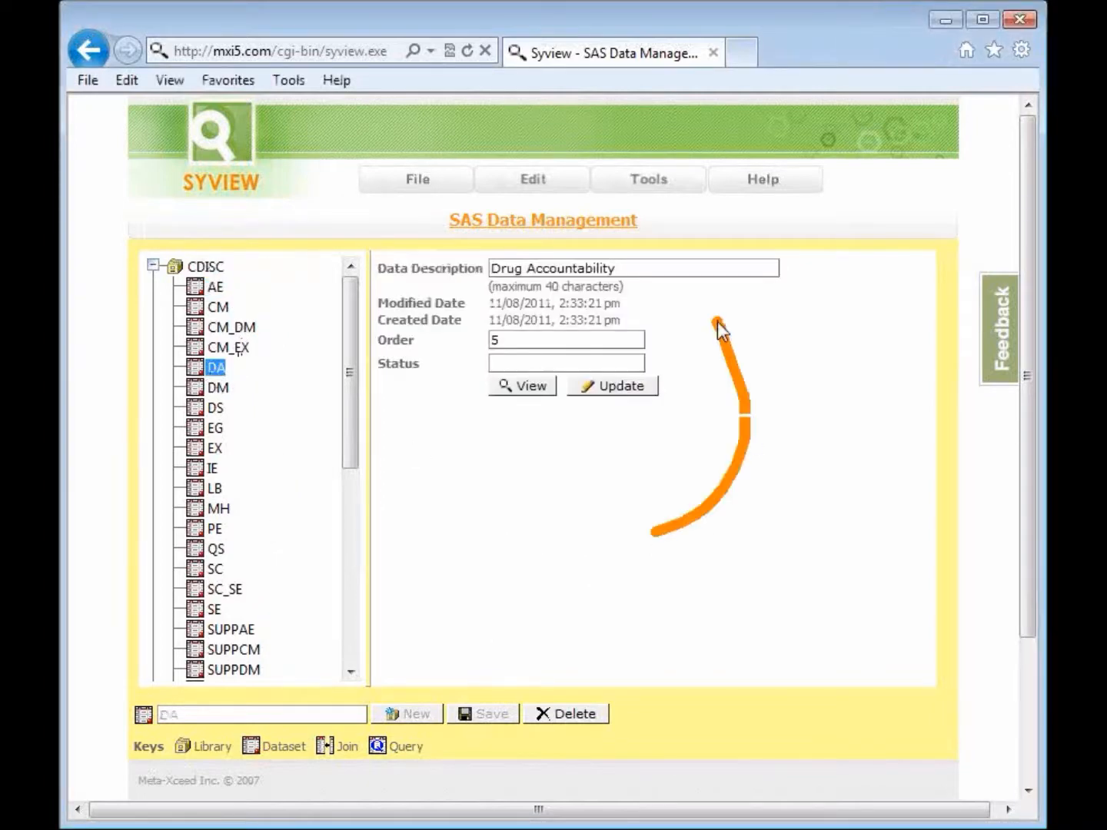
left_click(216, 408)
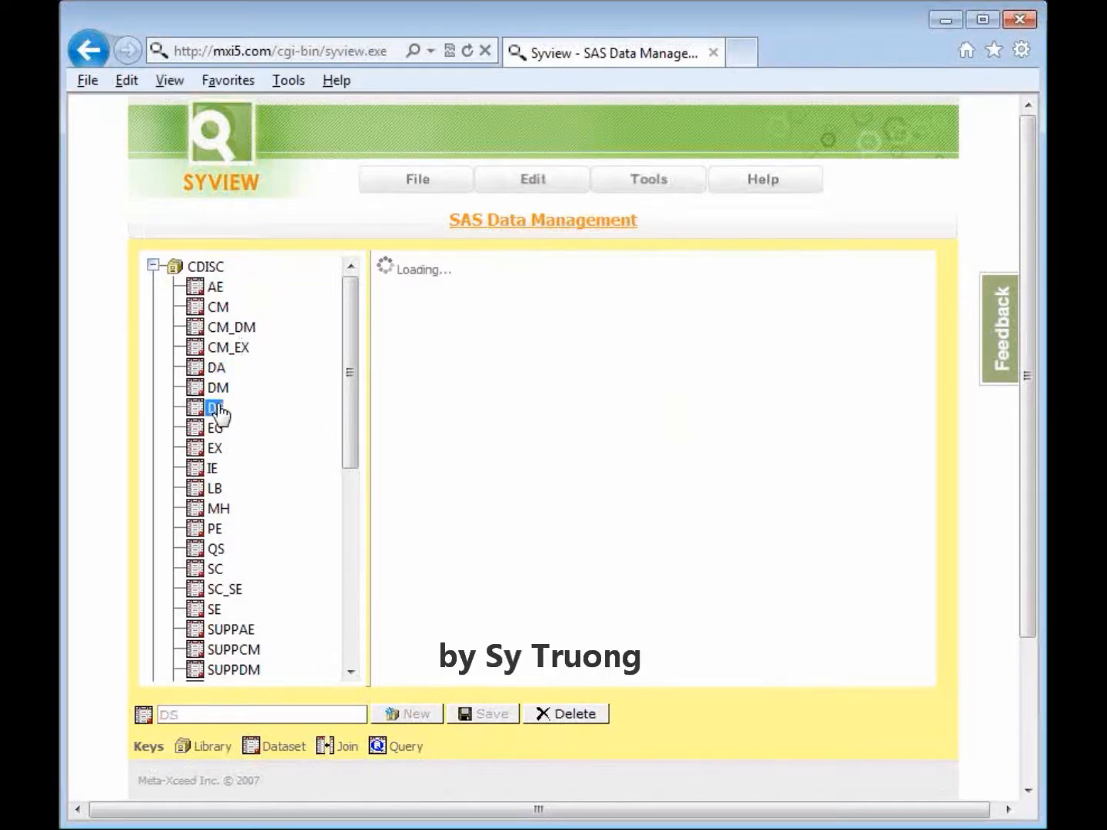
left_click(220, 308)
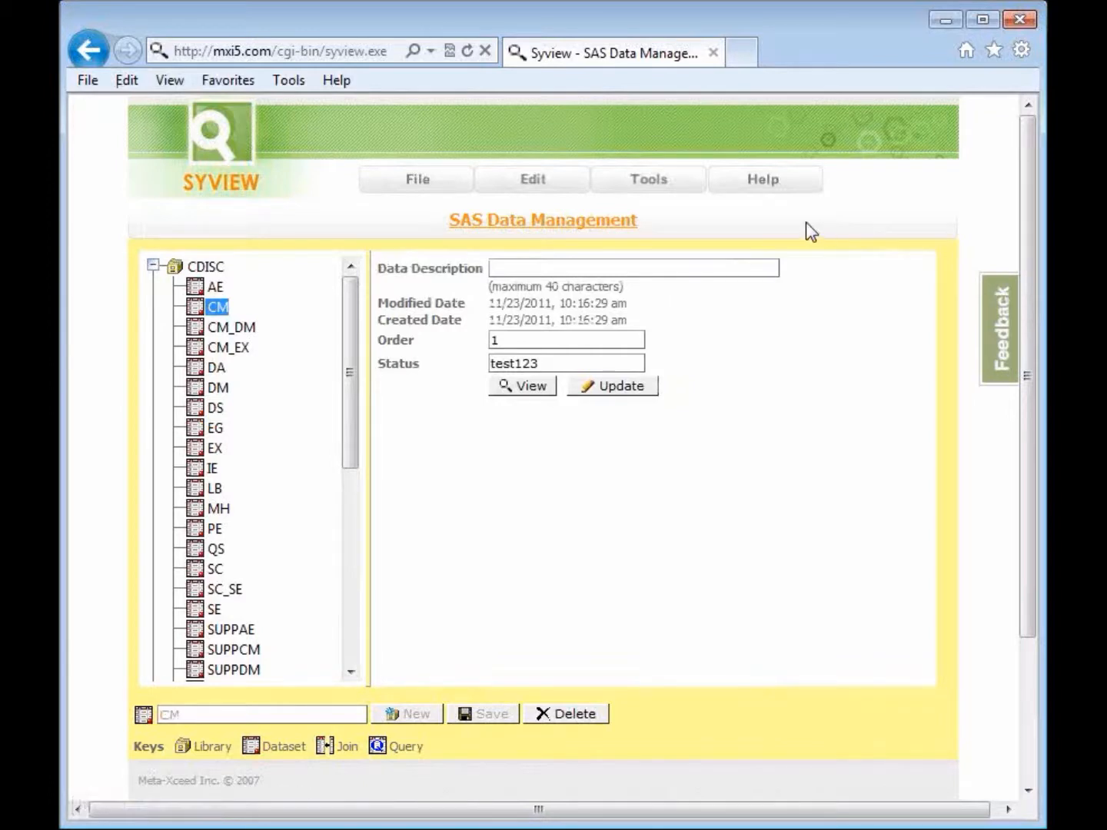
mouse_move(680, 199)
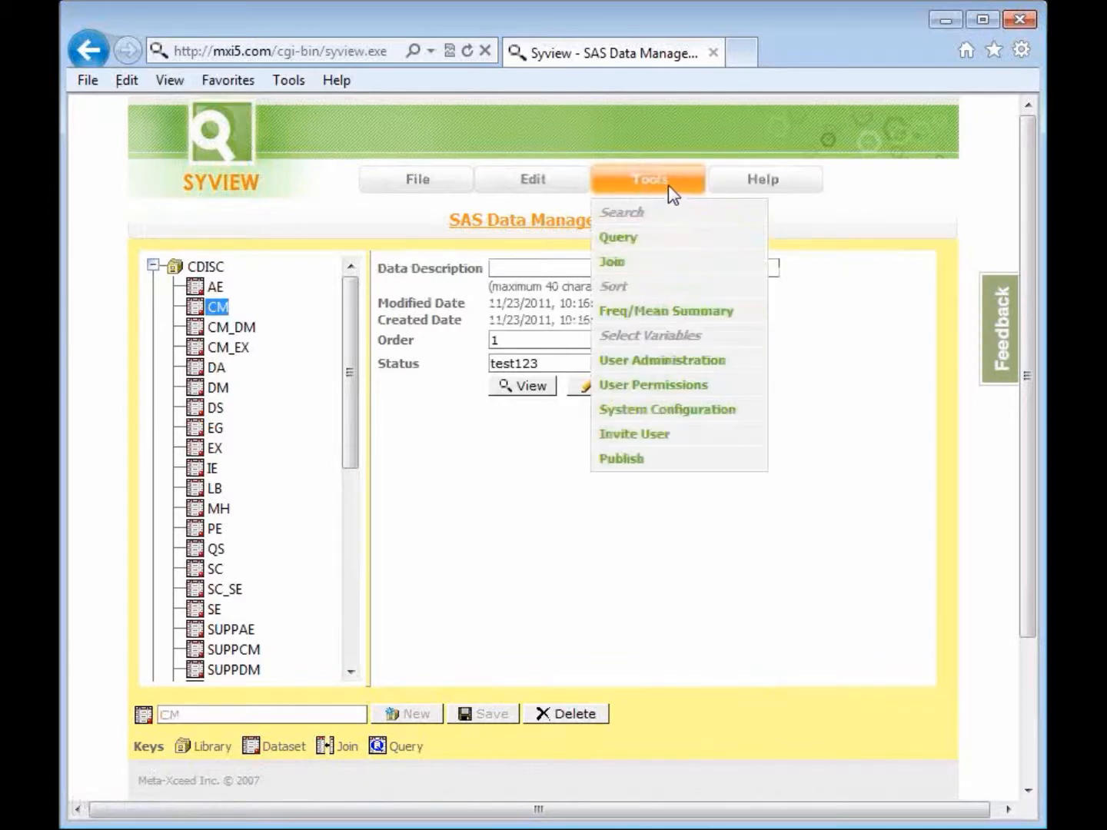
left_click(634, 240)
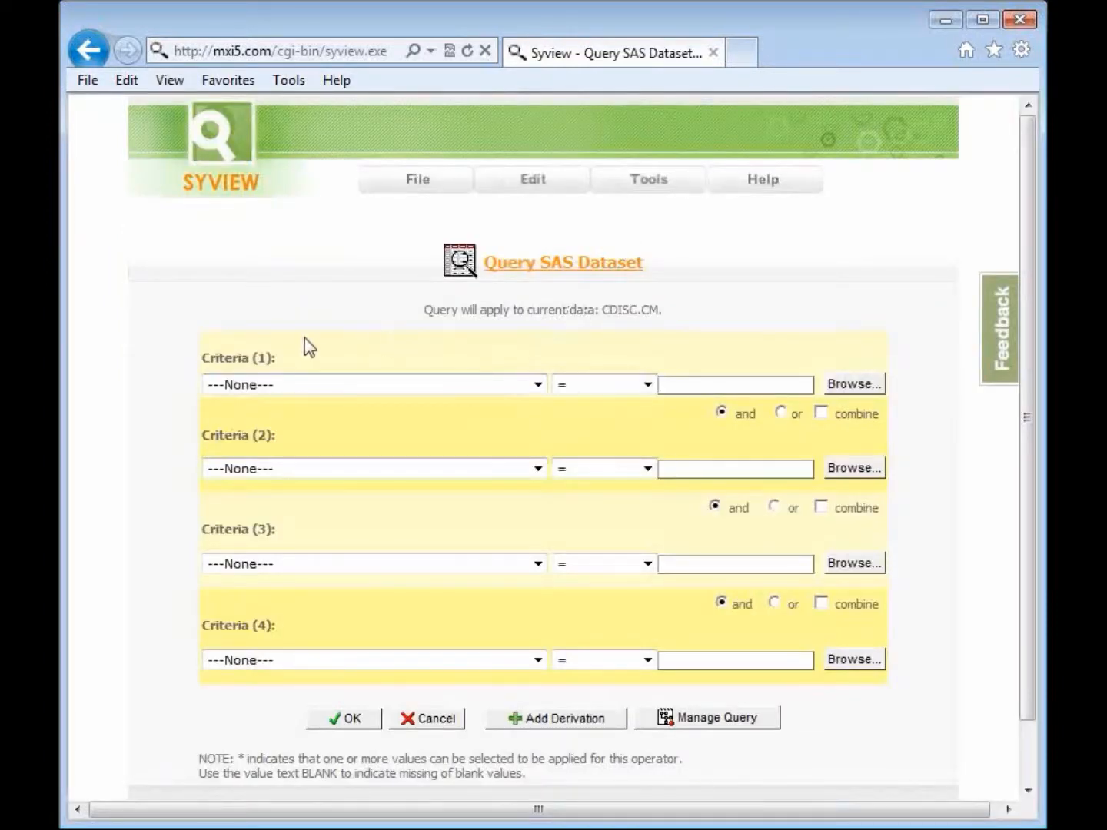
mouse_move(165, 311)
left_mouse_down()
mouse_move(152, 411)
mouse_move(151, 670)
mouse_move(175, 675)
left_mouse_up()
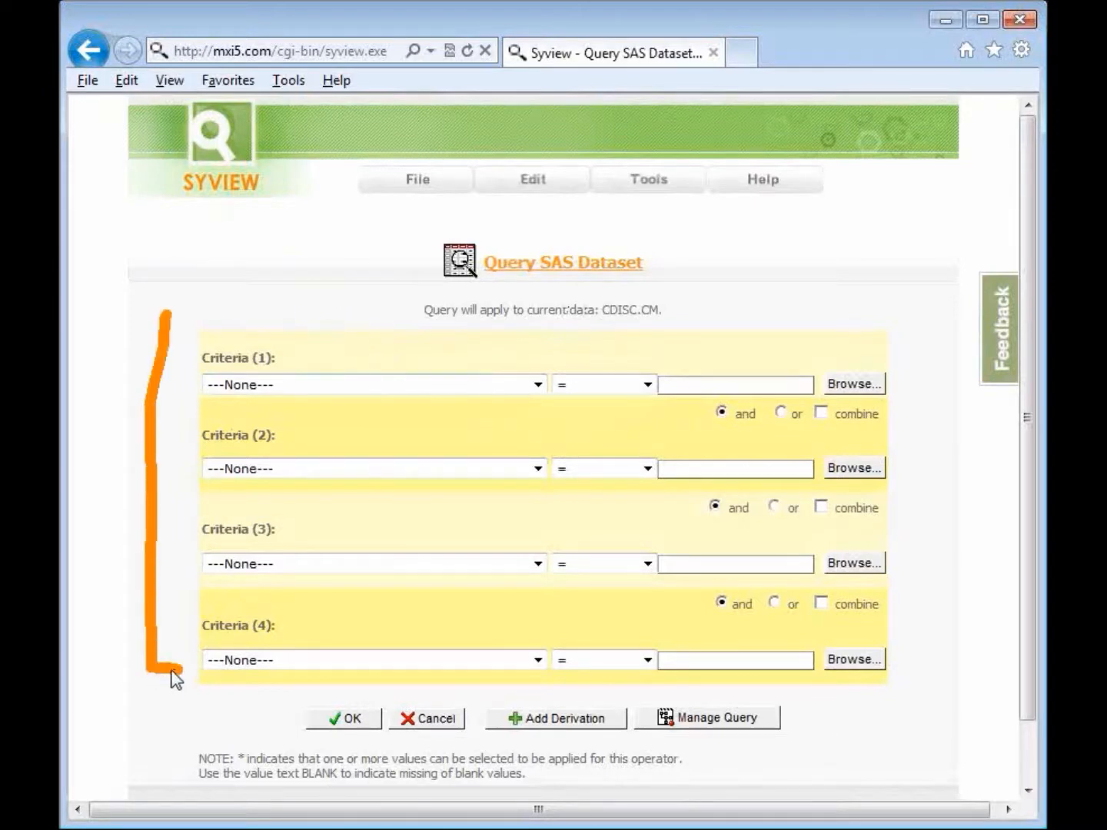
mouse_move(785, 301)
left_mouse_down()
mouse_move(675, 309)
mouse_move(687, 331)
left_mouse_up()
mouse_move(618, 358)
left_mouse_down()
mouse_move(615, 335)
mouse_move(653, 335)
left_mouse_up()
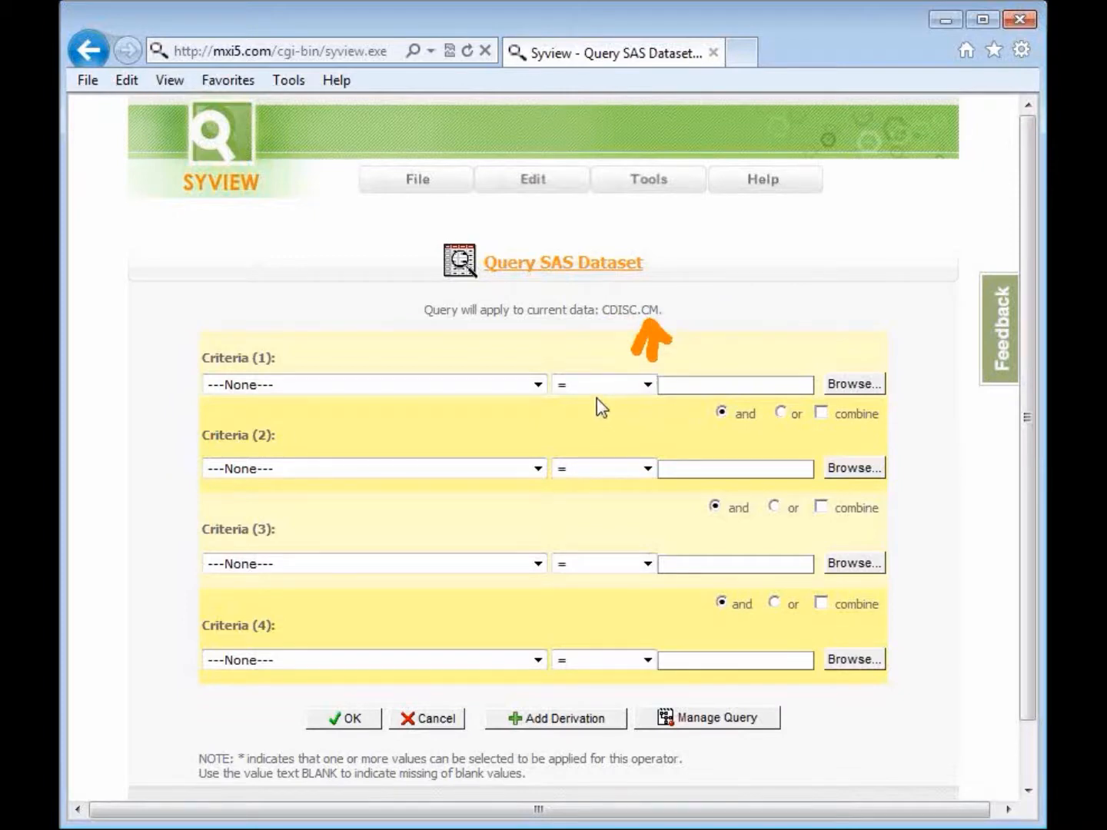
Set criterion 1 to the (usubjid) Unique Subject Identifier variable with the browsed value CDISC01.100014
left_click(538, 386)
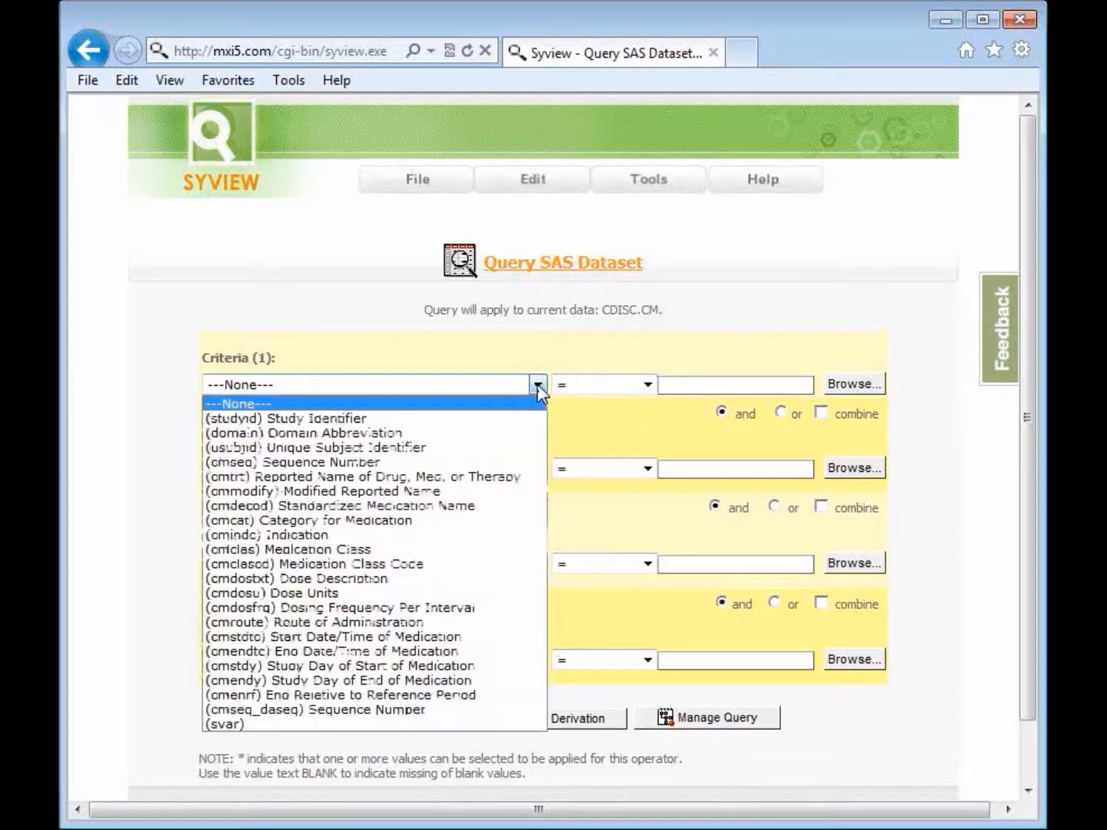
left_click(492, 448)
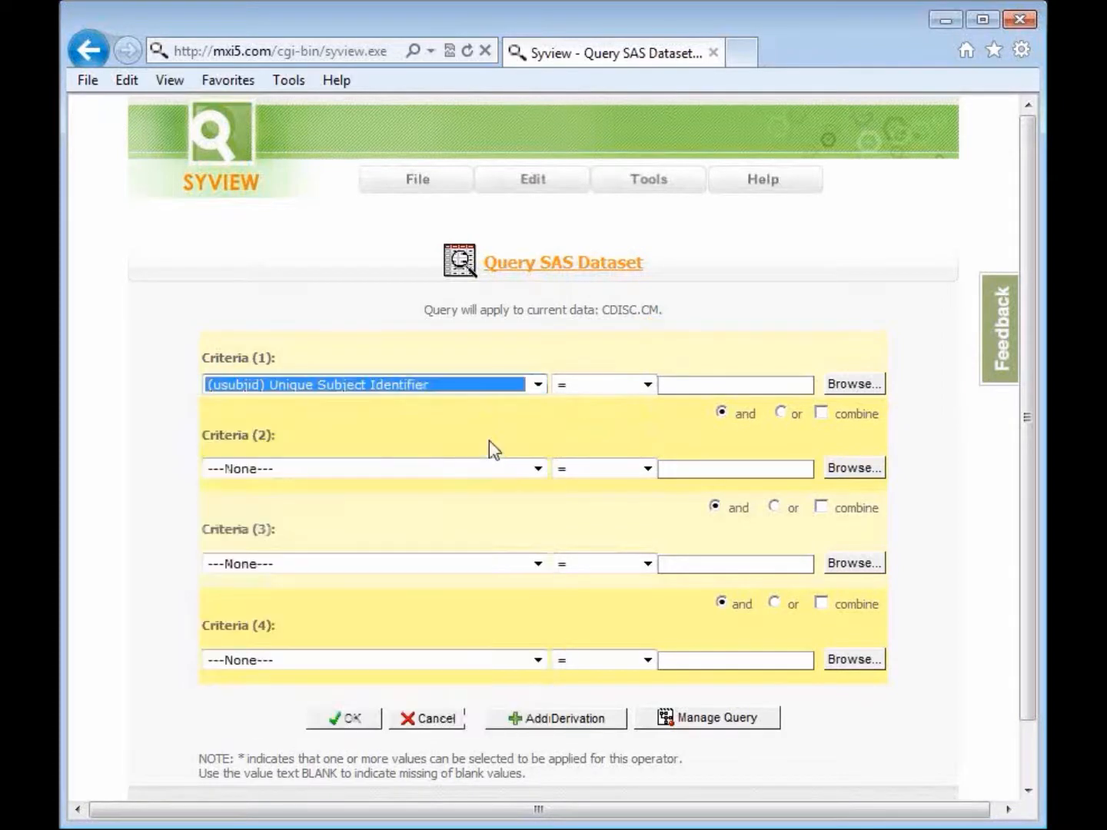
mouse_move(134, 425)
left_mouse_down()
mouse_move(170, 404)
mouse_move(193, 411)
mouse_move(160, 435)
left_mouse_up()
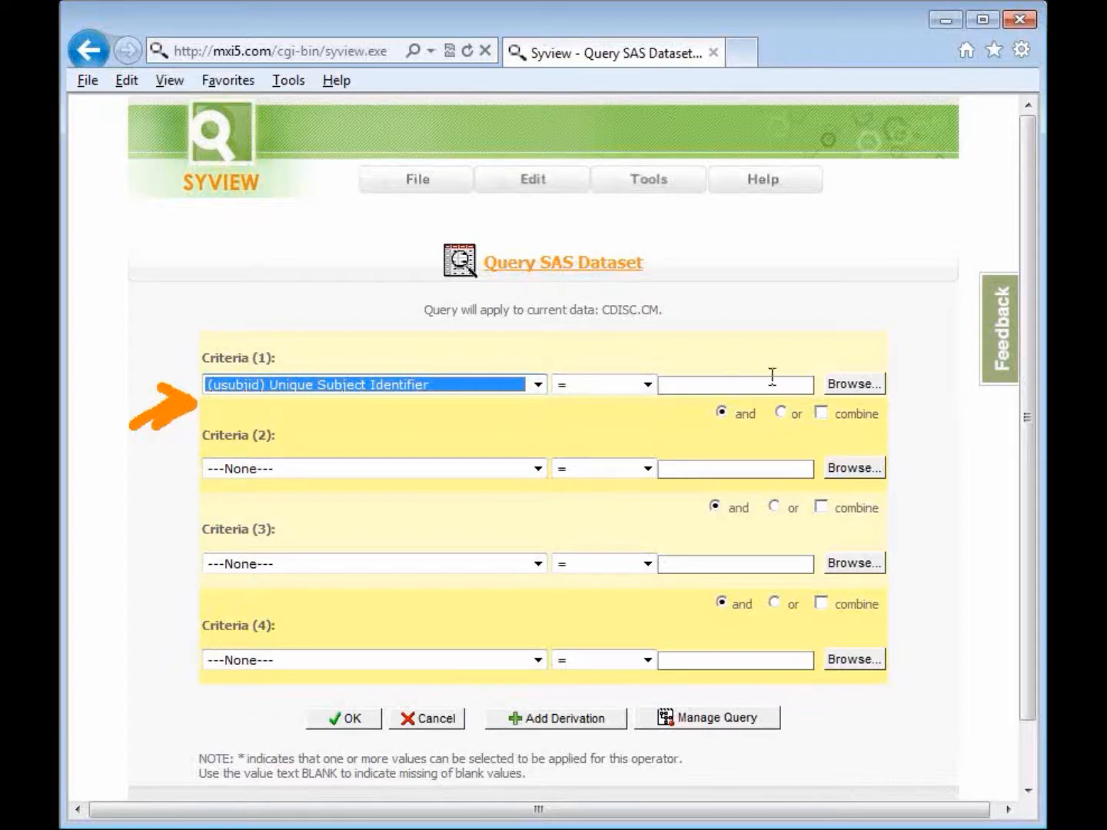
mouse_move(872, 334)
left_mouse_down()
mouse_move(882, 353)
mouse_move(916, 339)
left_mouse_up()
left_click(854, 384)
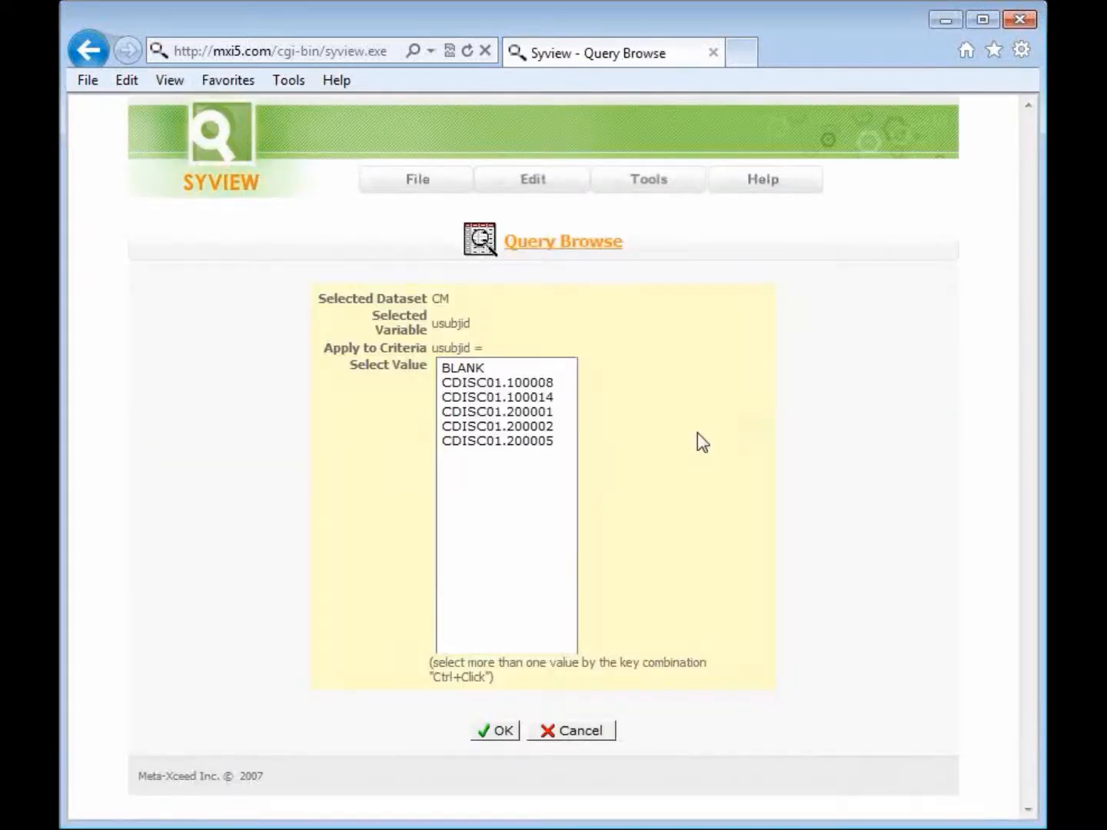
left_click(538, 401)
left_click(496, 729)
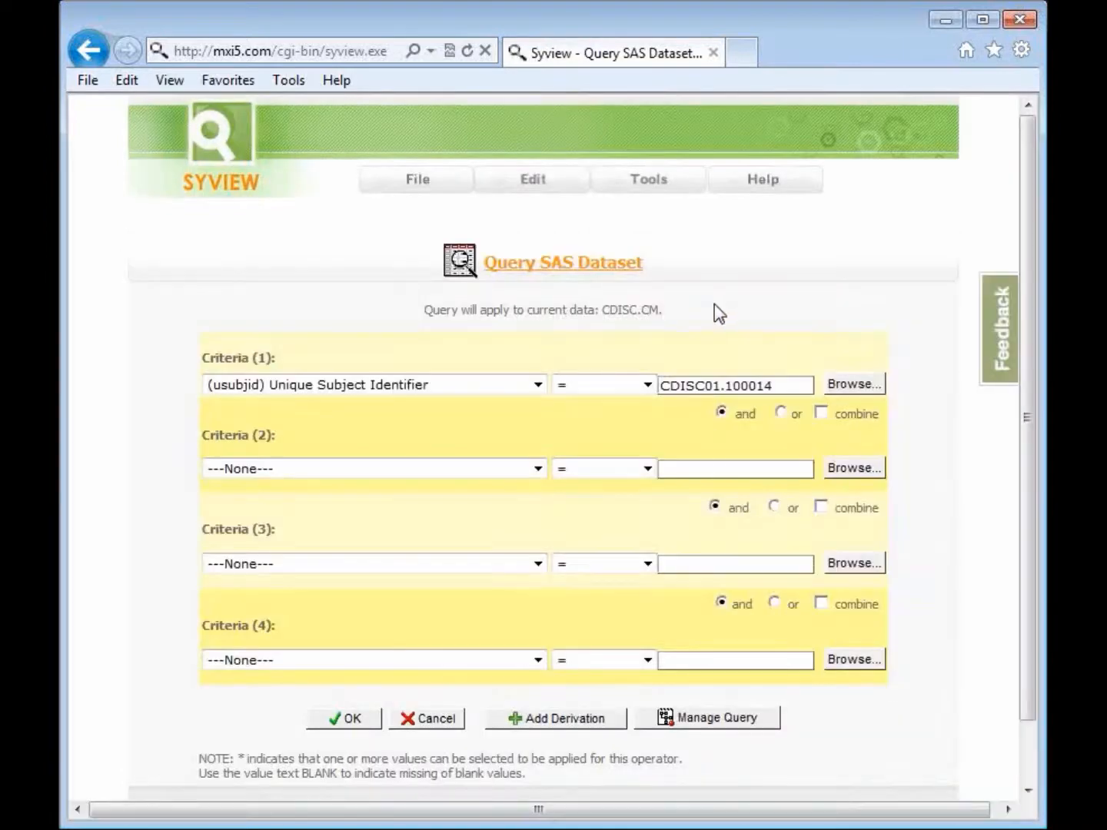
Choose the = operator for criterion 1 and run the query on the CM dataset
left_click(647, 384)
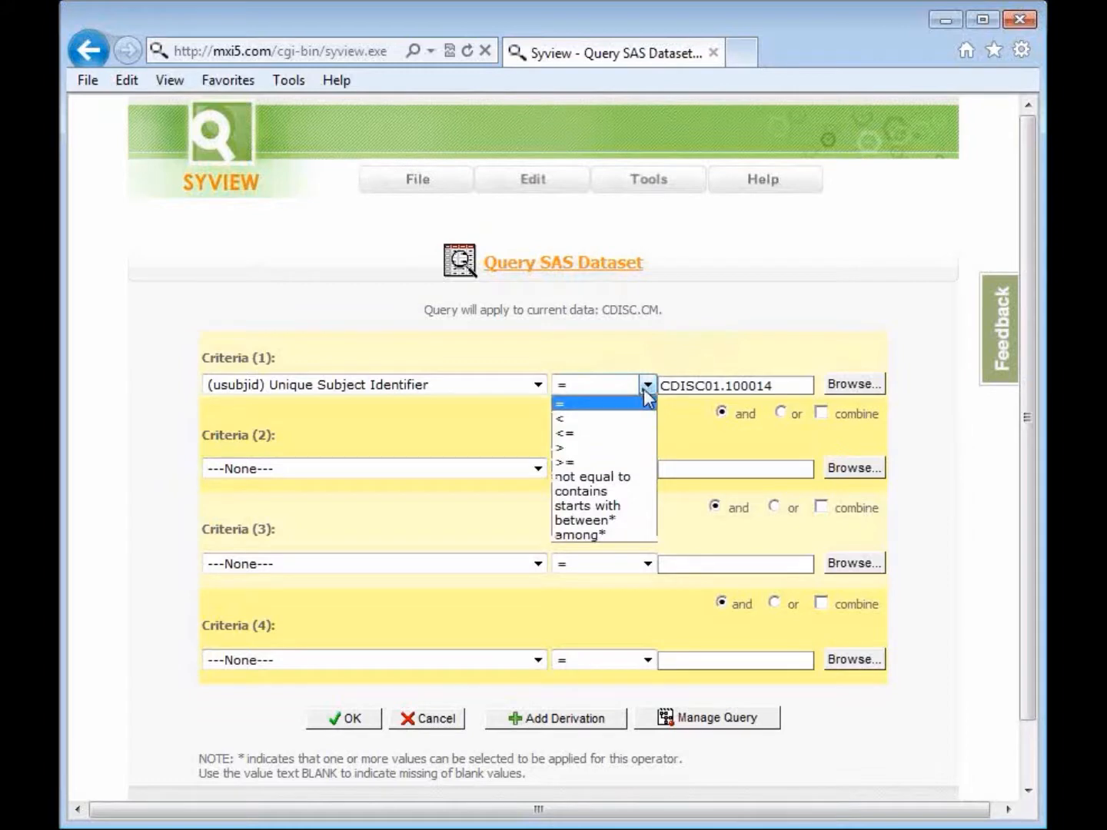
left_click(632, 404)
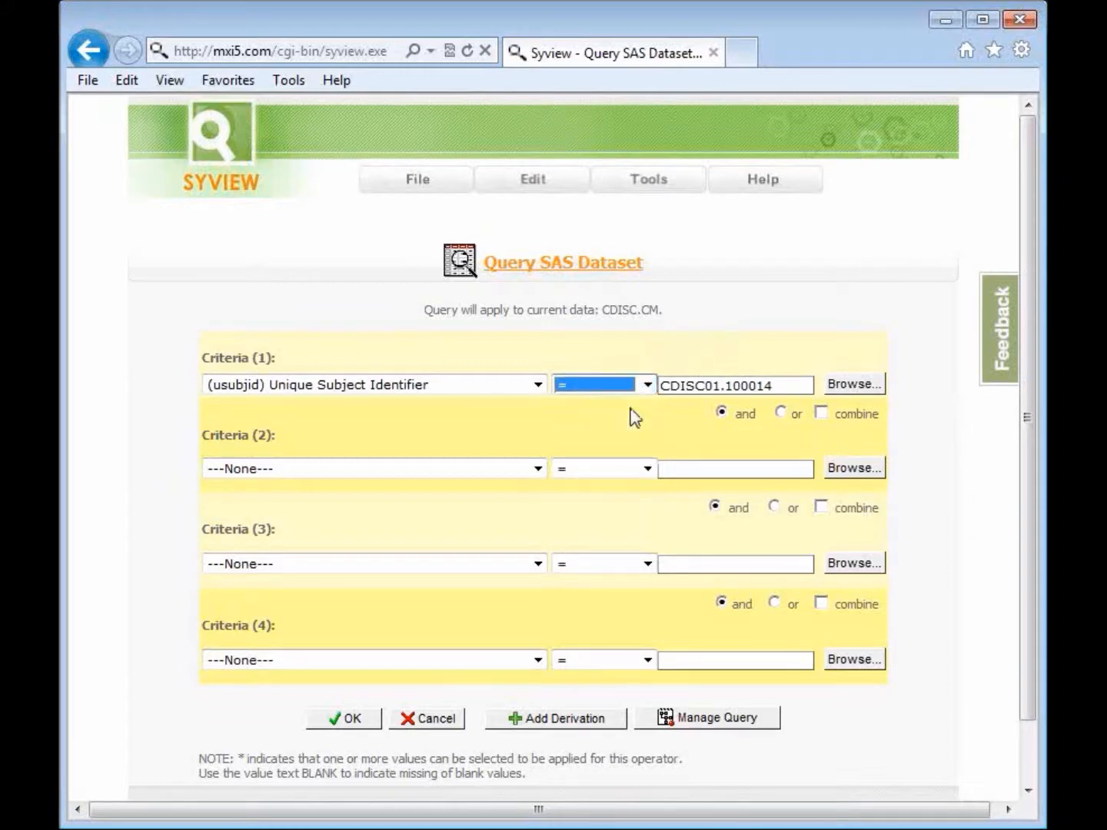
key("alt")
left_click_drag(785, 314, 764, 352)
mouse_move(736, 304)
left_mouse_down()
mouse_move(753, 351)
mouse_move(782, 349)
left_mouse_up()
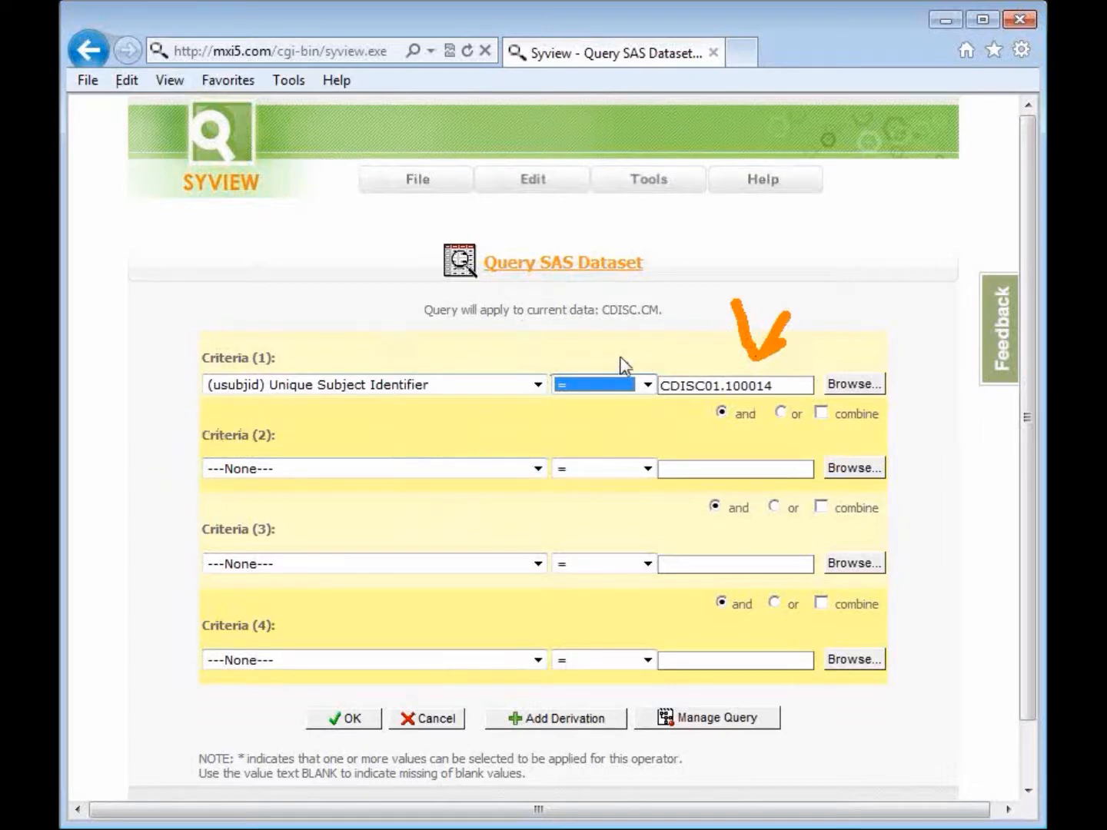
left_click(329, 723)
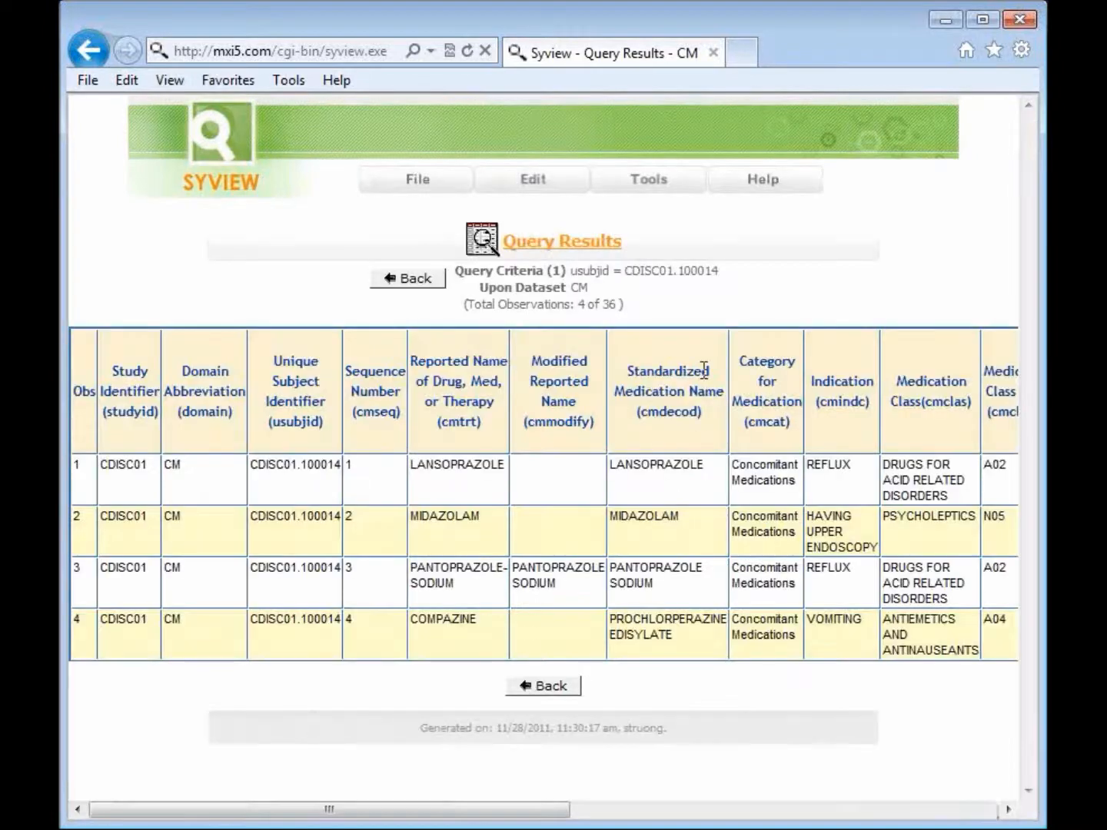
mouse_move(876, 275)
left_mouse_down()
mouse_move(744, 278)
mouse_move(726, 289)
mouse_move(748, 302)
left_mouse_up()
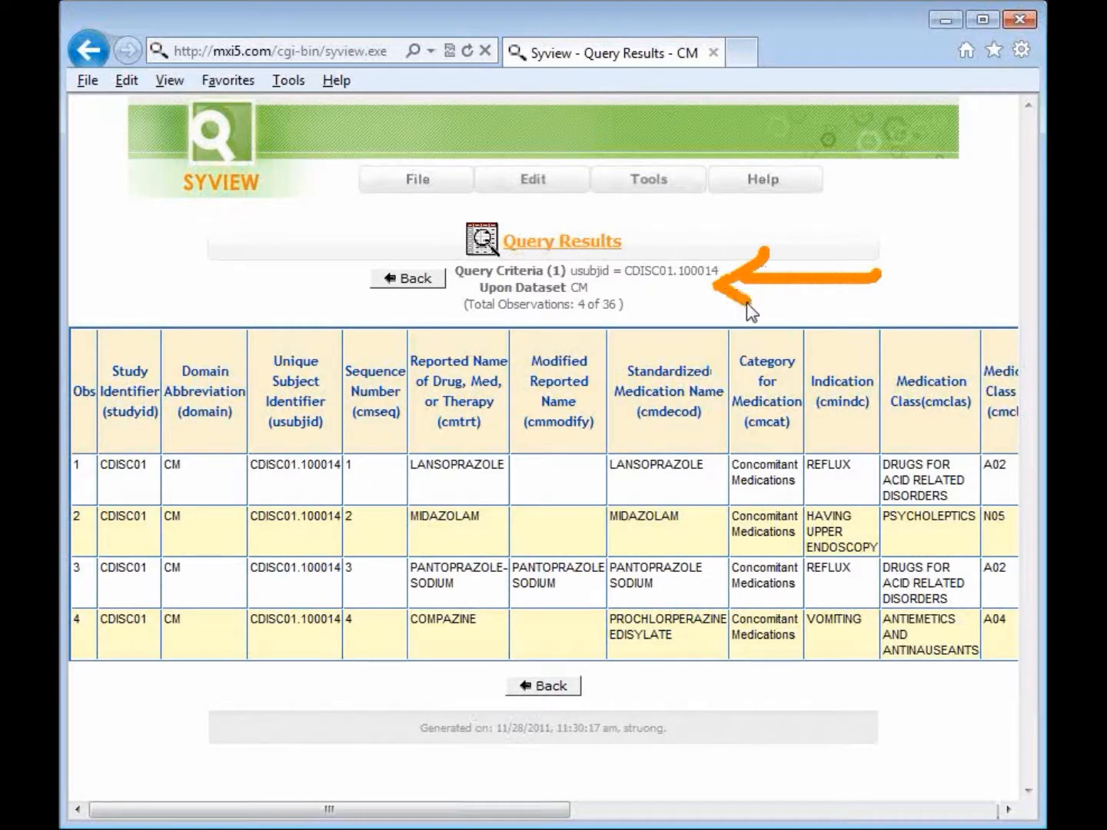
left_click_drag(311, 281, 305, 373)
mouse_move(326, 438)
left_mouse_down()
mouse_move(377, 573)
mouse_move(361, 681)
mouse_move(342, 681)
left_mouse_up()
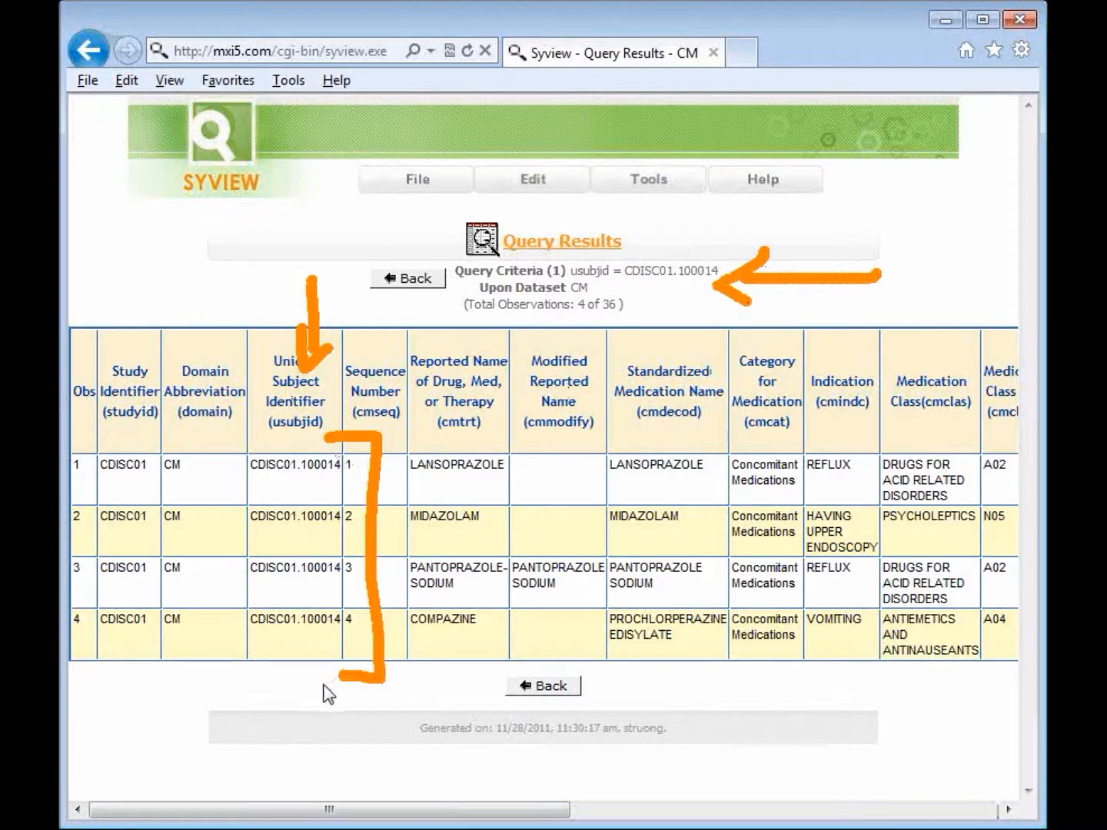
mouse_move(576, 353)
left_mouse_down()
mouse_move(578, 314)
mouse_move(593, 333)
left_mouse_up()
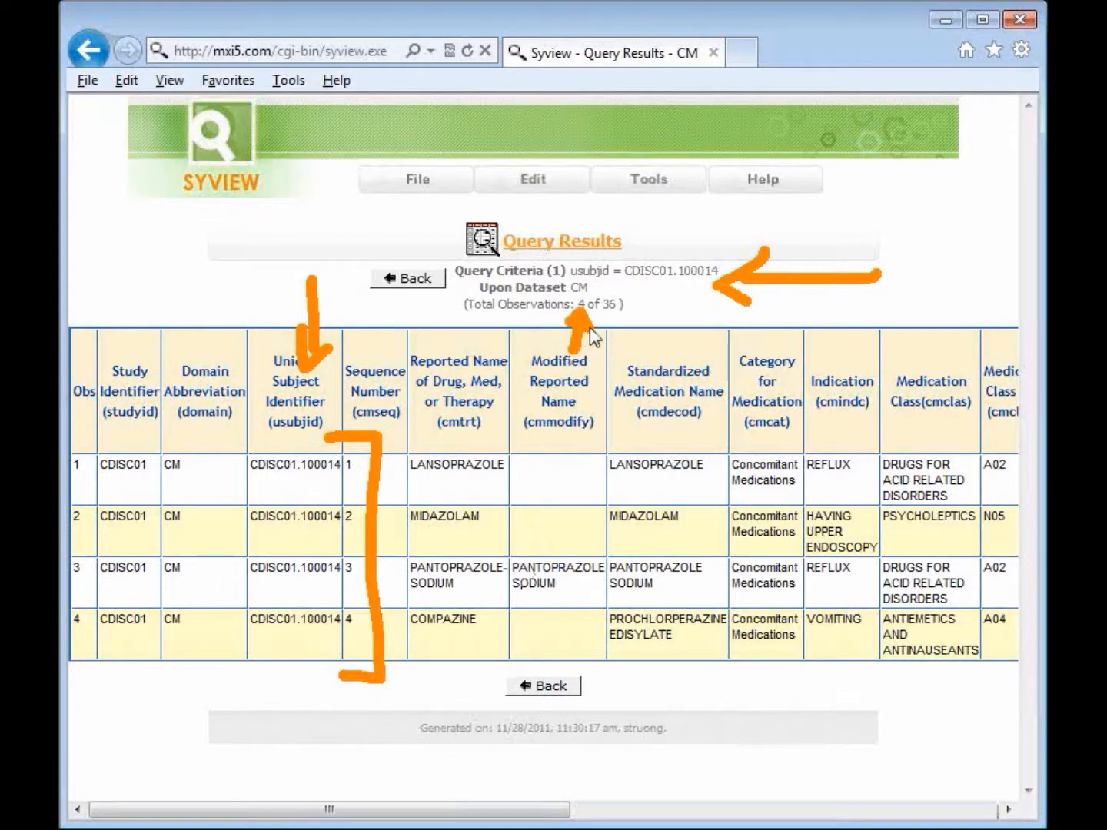
mouse_move(696, 293)
left_mouse_down()
mouse_move(633, 304)
mouse_move(651, 315)
left_mouse_up()
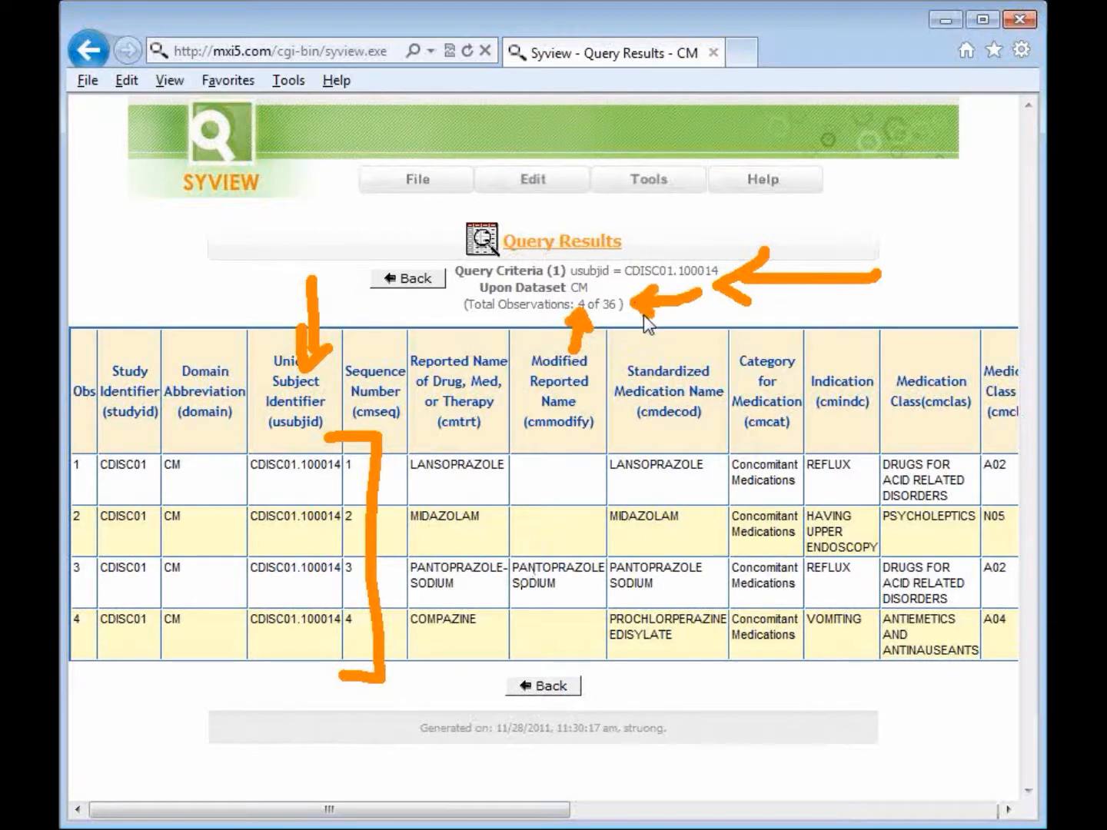
key("Escape")
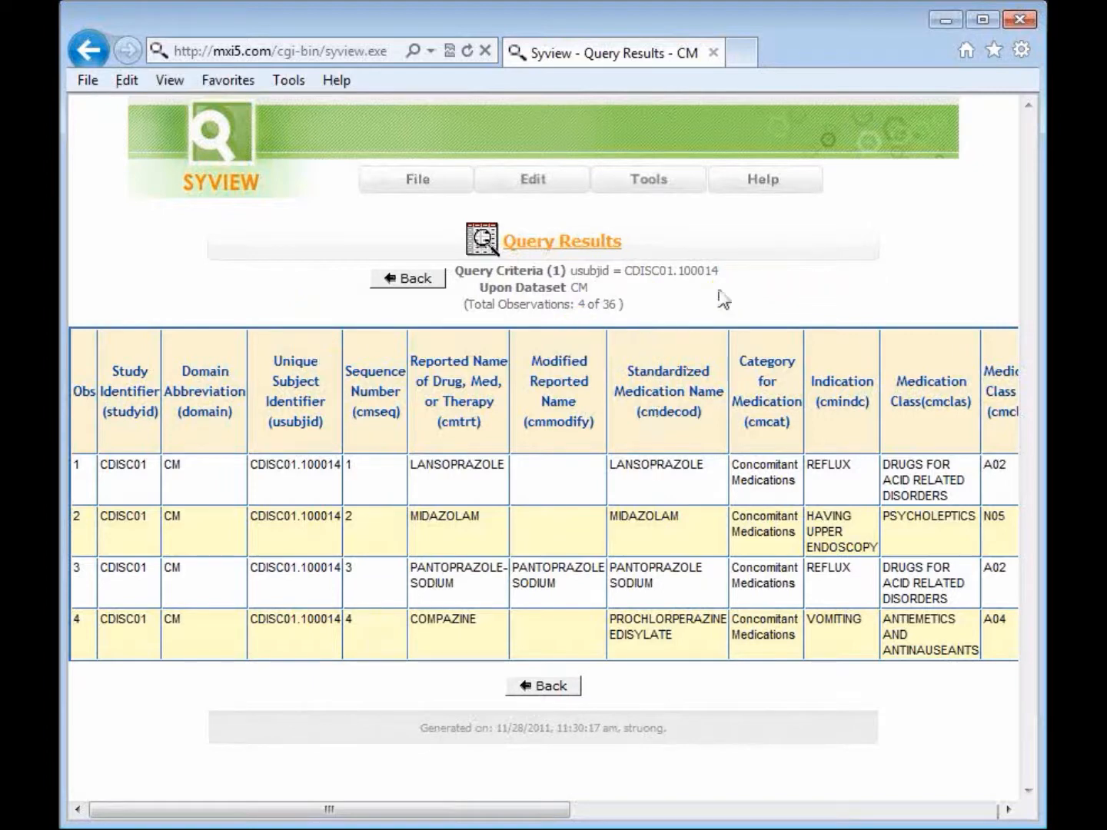
Return to the query form and set criterion 1 to (usubjid) Unique Subject Identifier > CDISC01.200001, browsing for the value
left_click(540, 692)
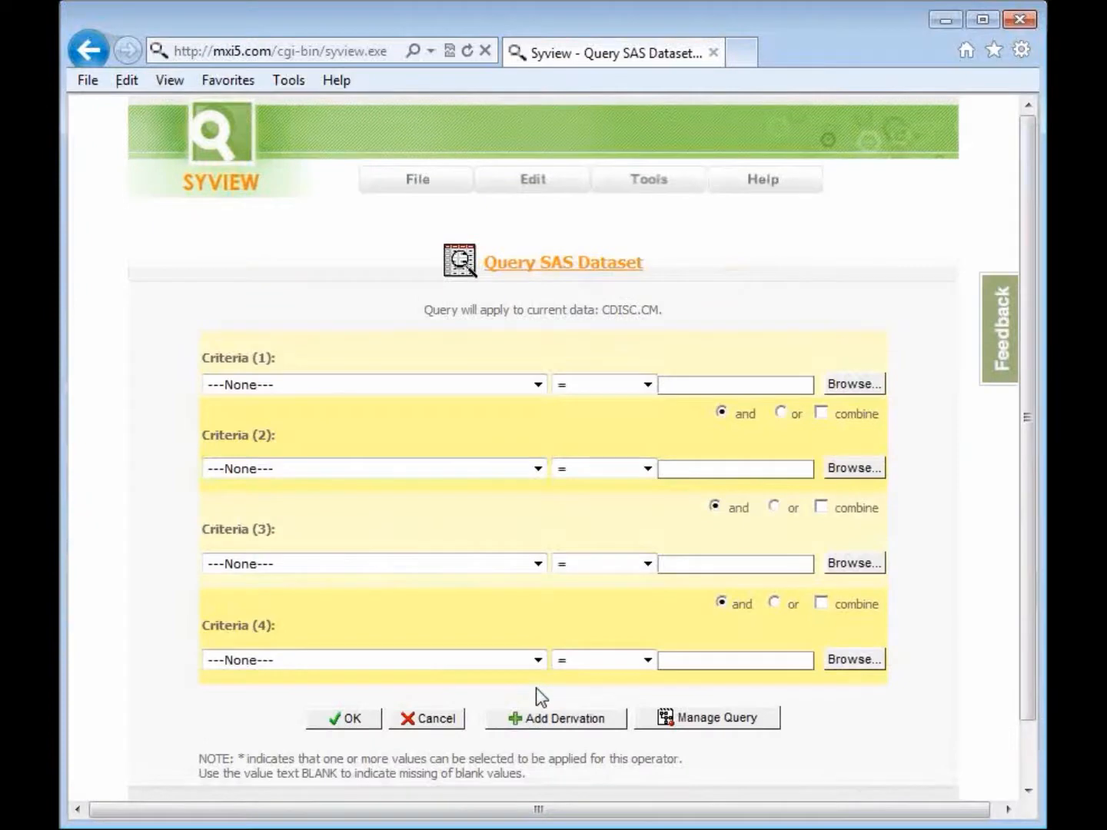
left_click(538, 384)
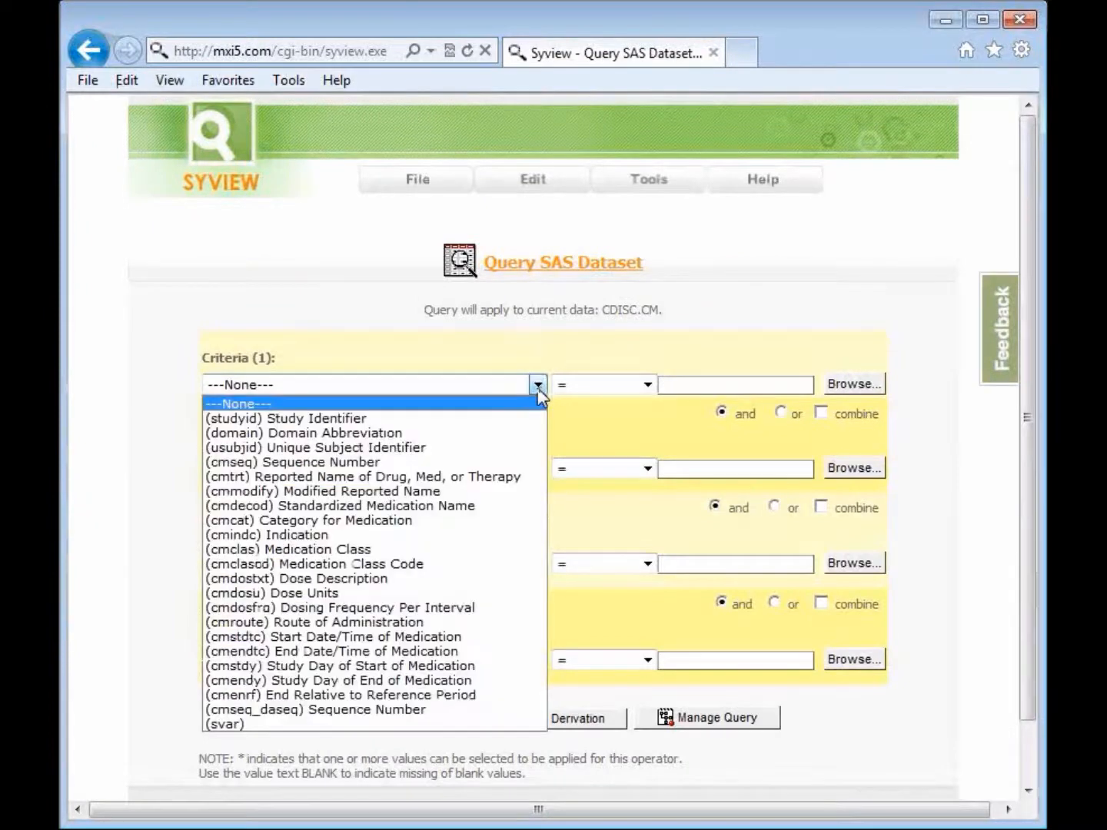
left_click(513, 450)
left_click(841, 391)
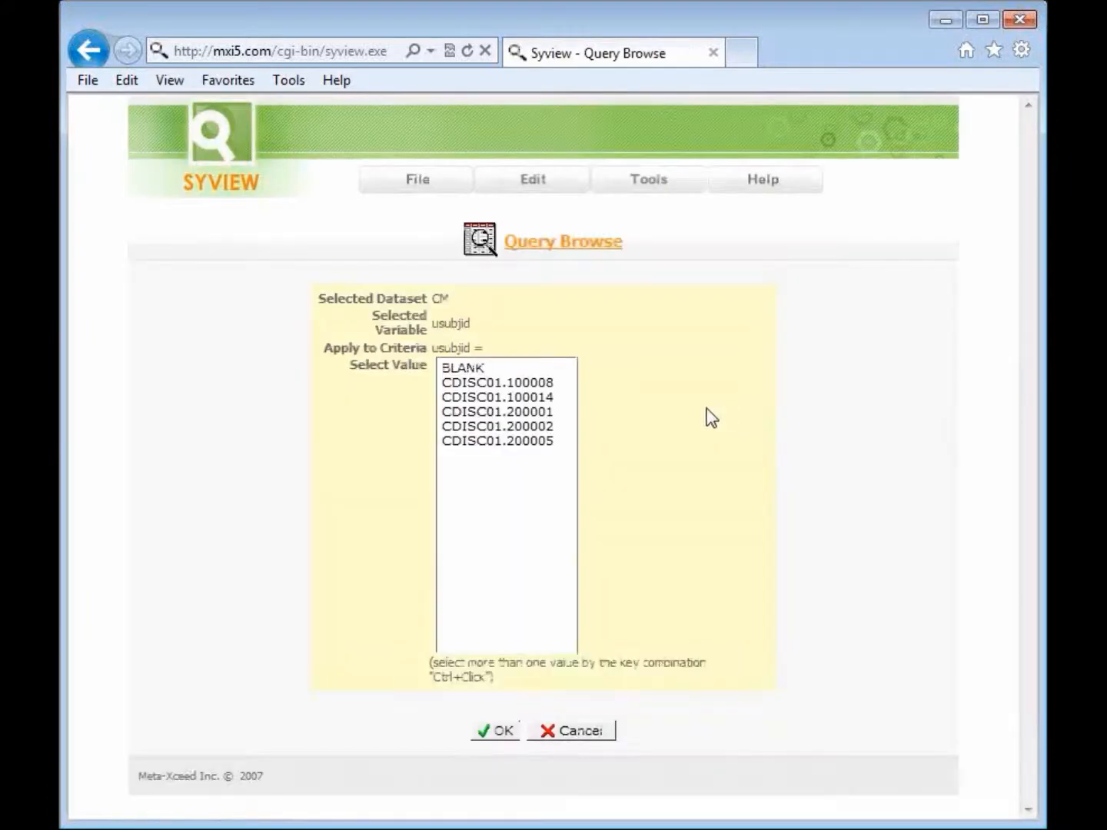
left_click(548, 412)
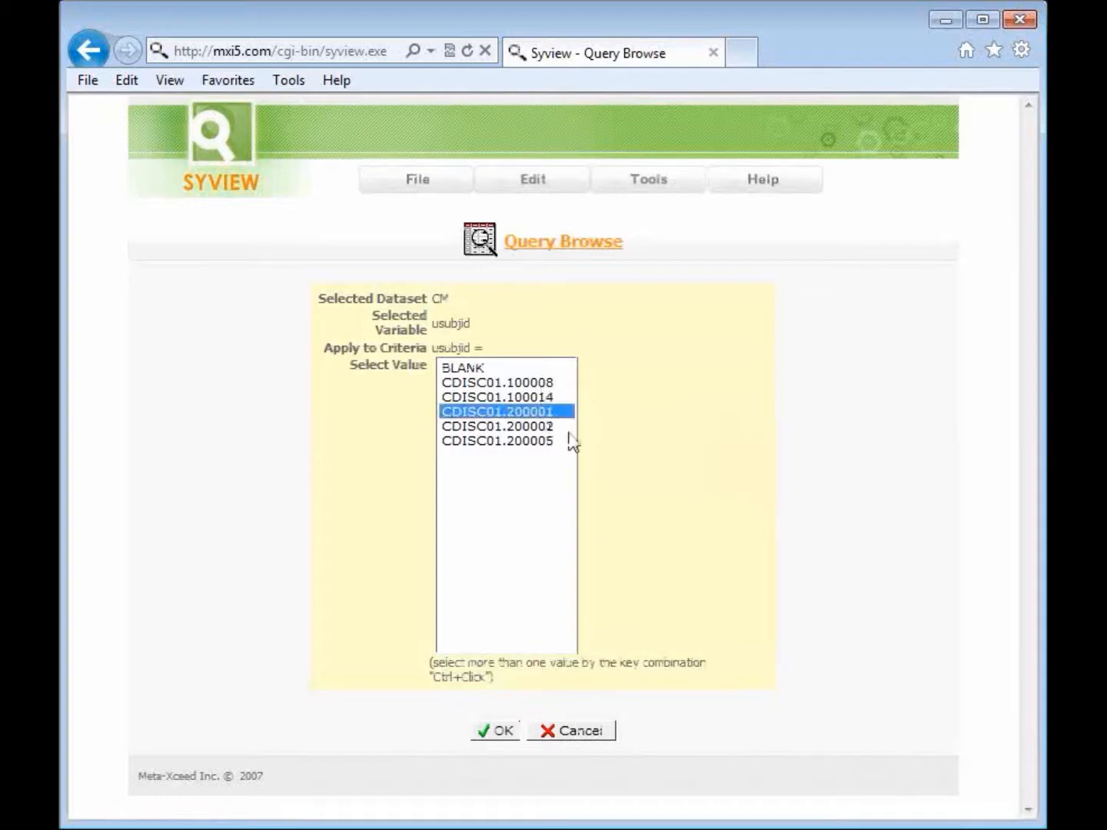
left_click(500, 731)
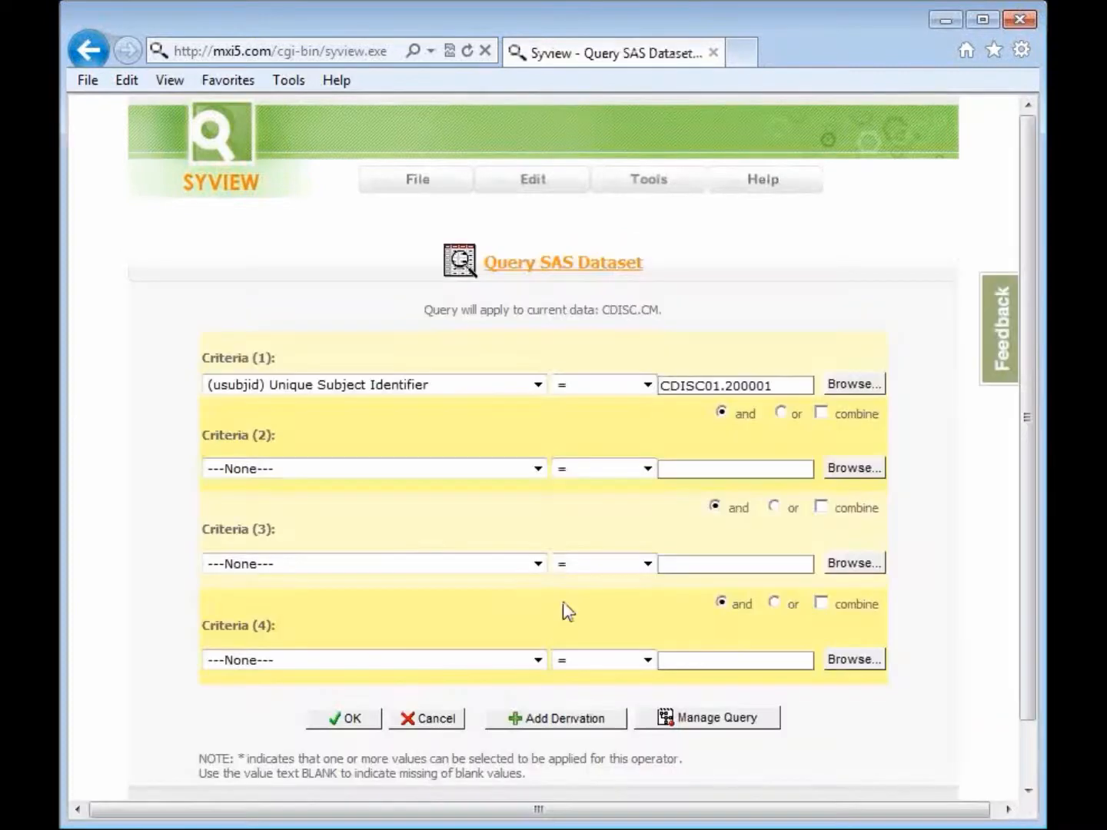
left_click(647, 384)
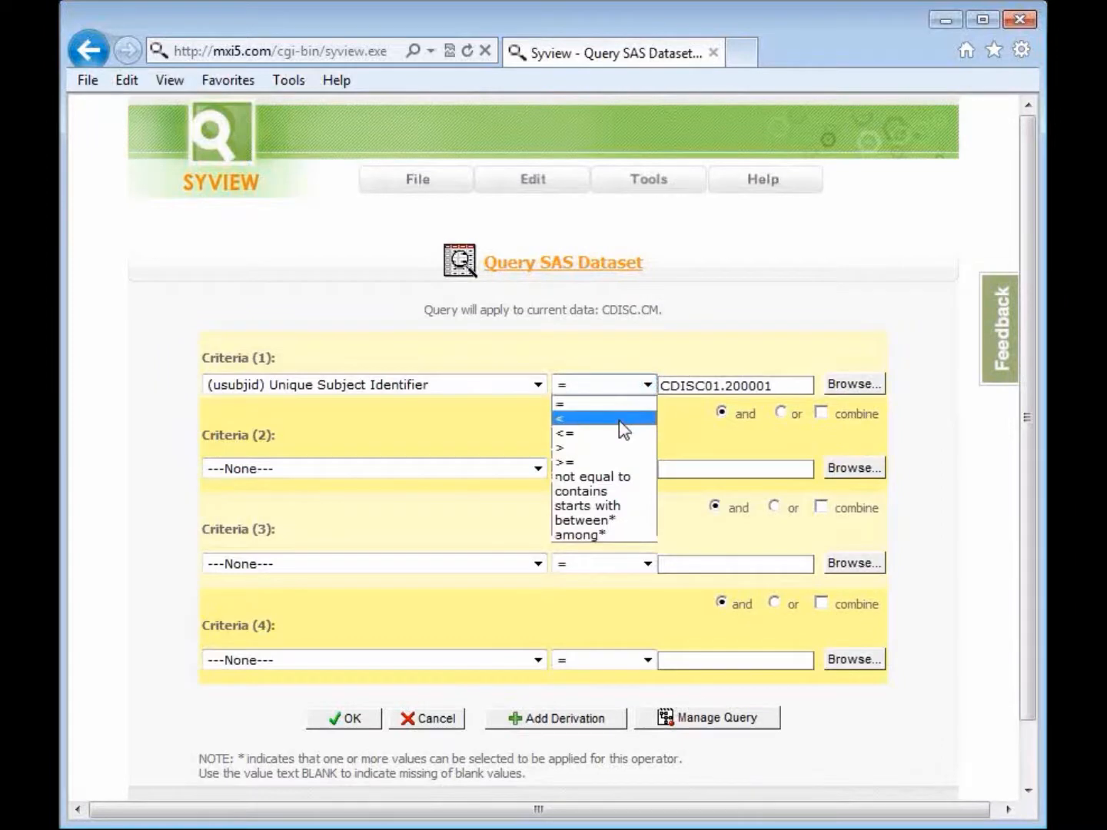
left_click(612, 446)
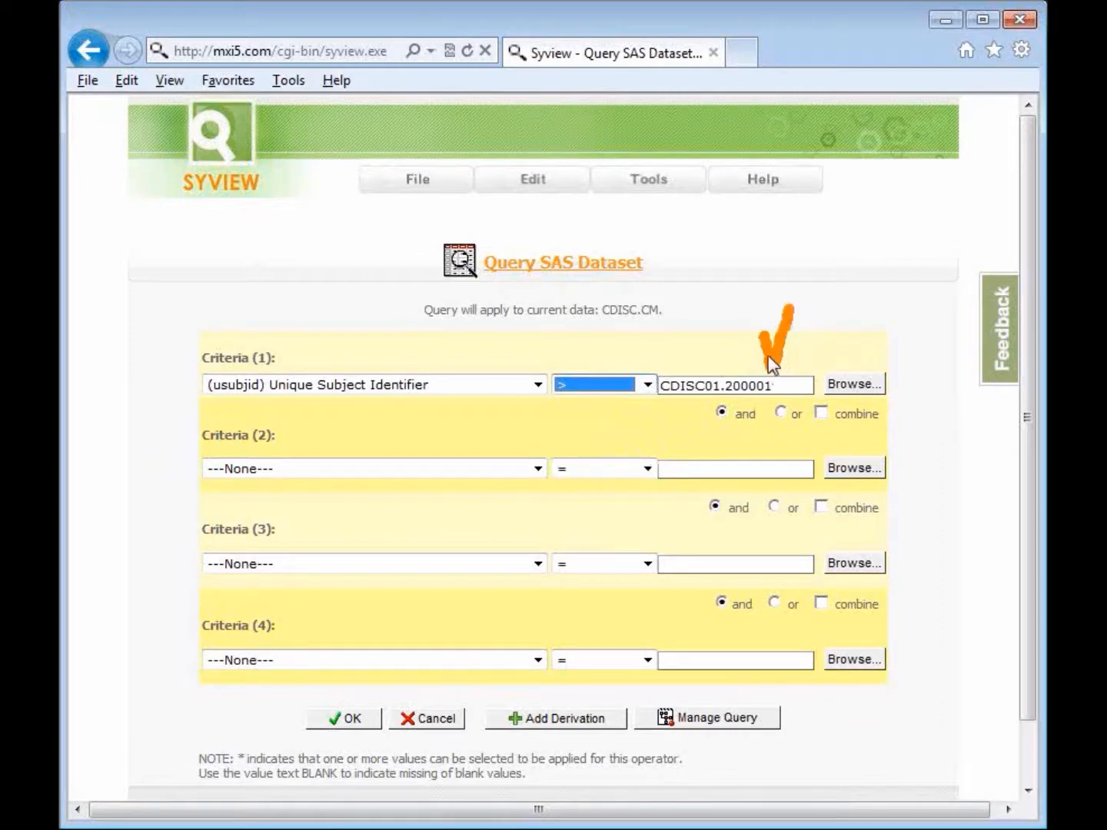
Set criterion 2 to the (cmmodify) Modified Reported Name variable with the among* operator
left_click(536, 470)
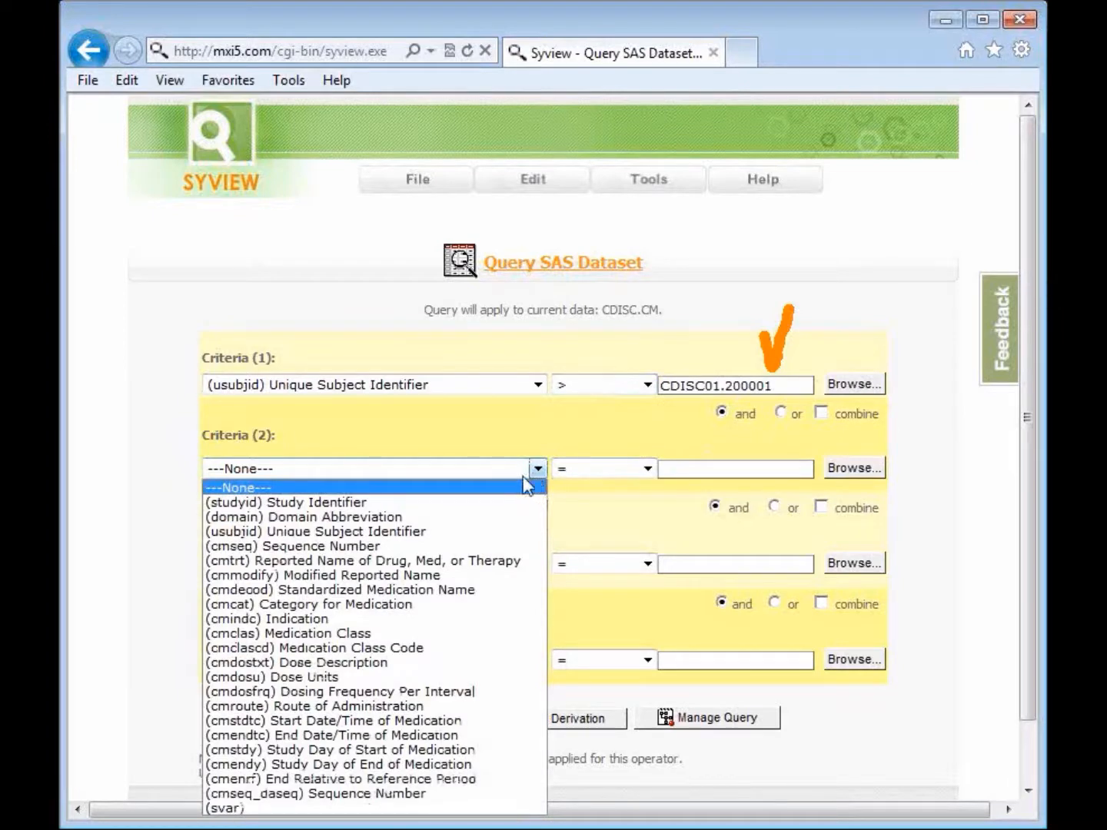
left_click(474, 577)
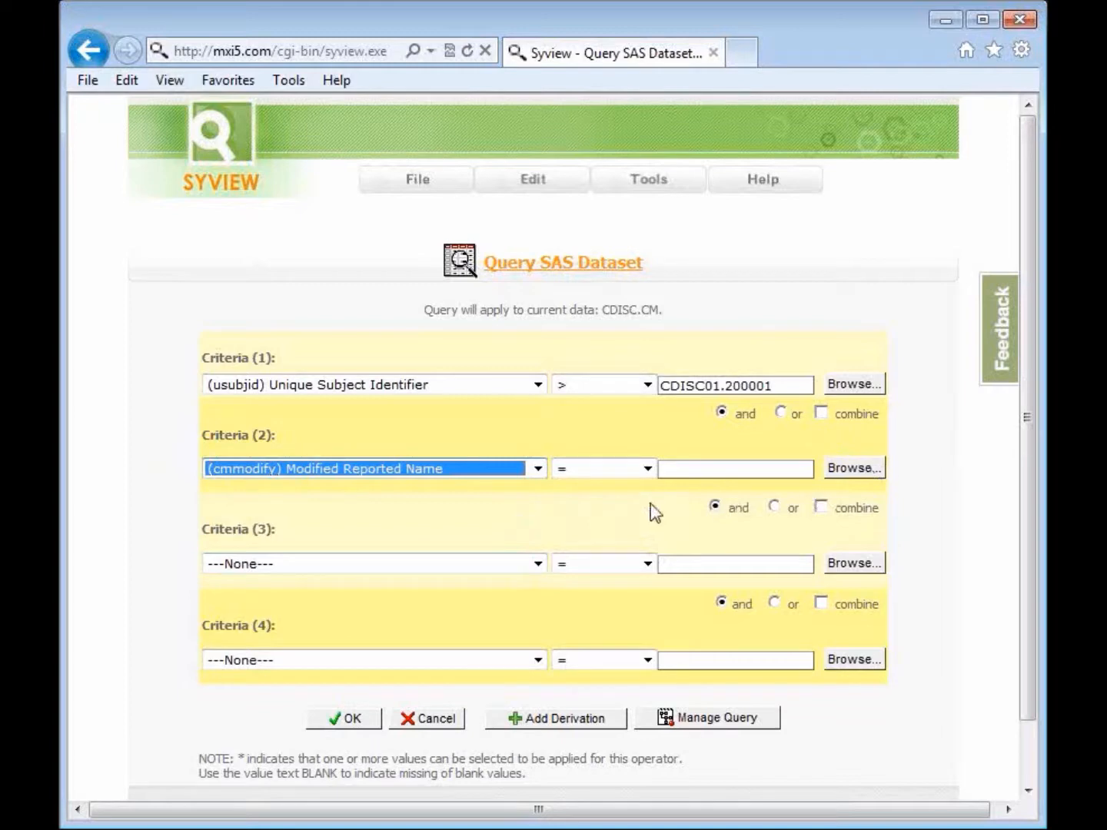
left_click(647, 471)
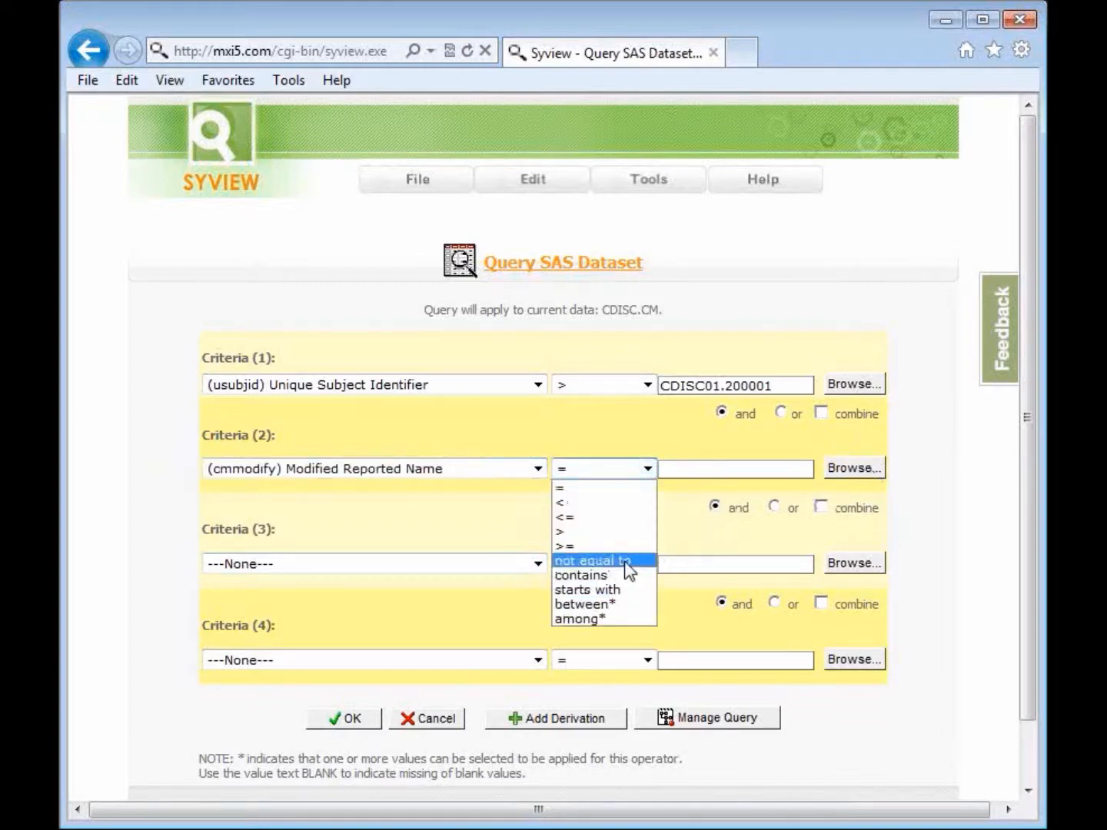
left_click(613, 619)
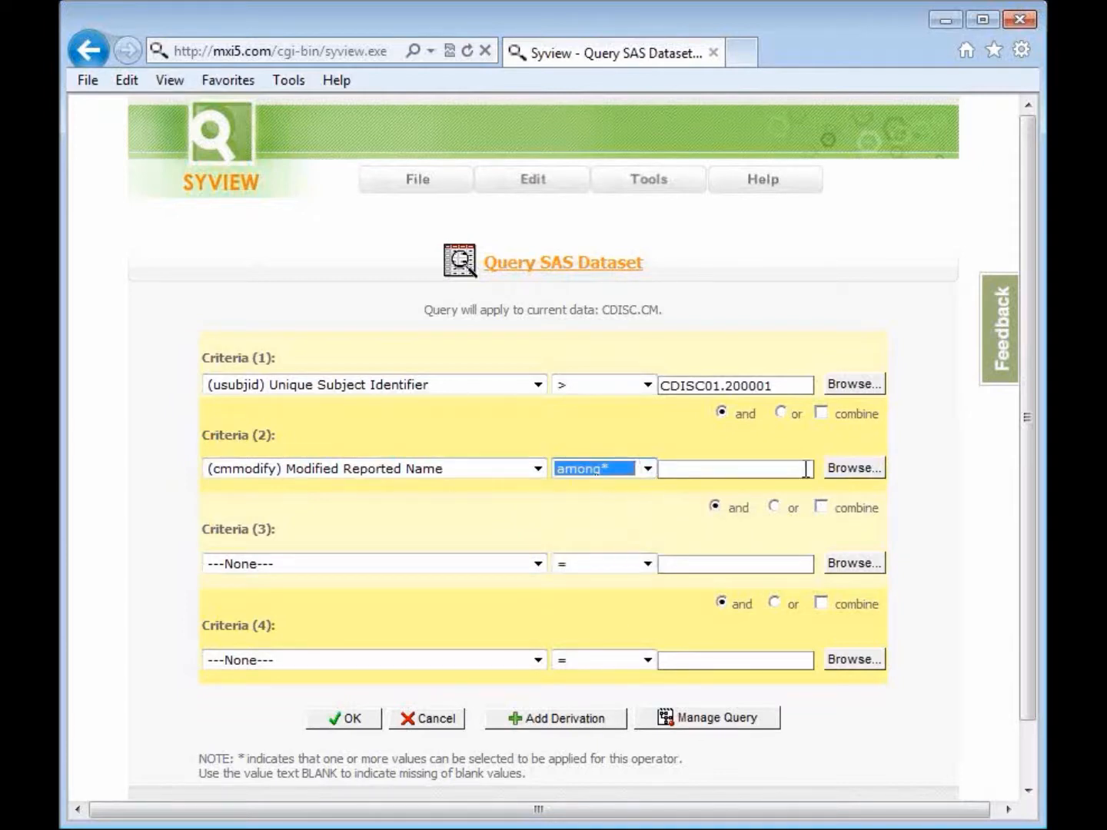
Browse the values for criterion 2 and select LEVOTHYROXINE SODIUM, PANTOPRAZOLE SODIUM and TRAZODONE HYDROCHLORIDE
left_click(851, 470)
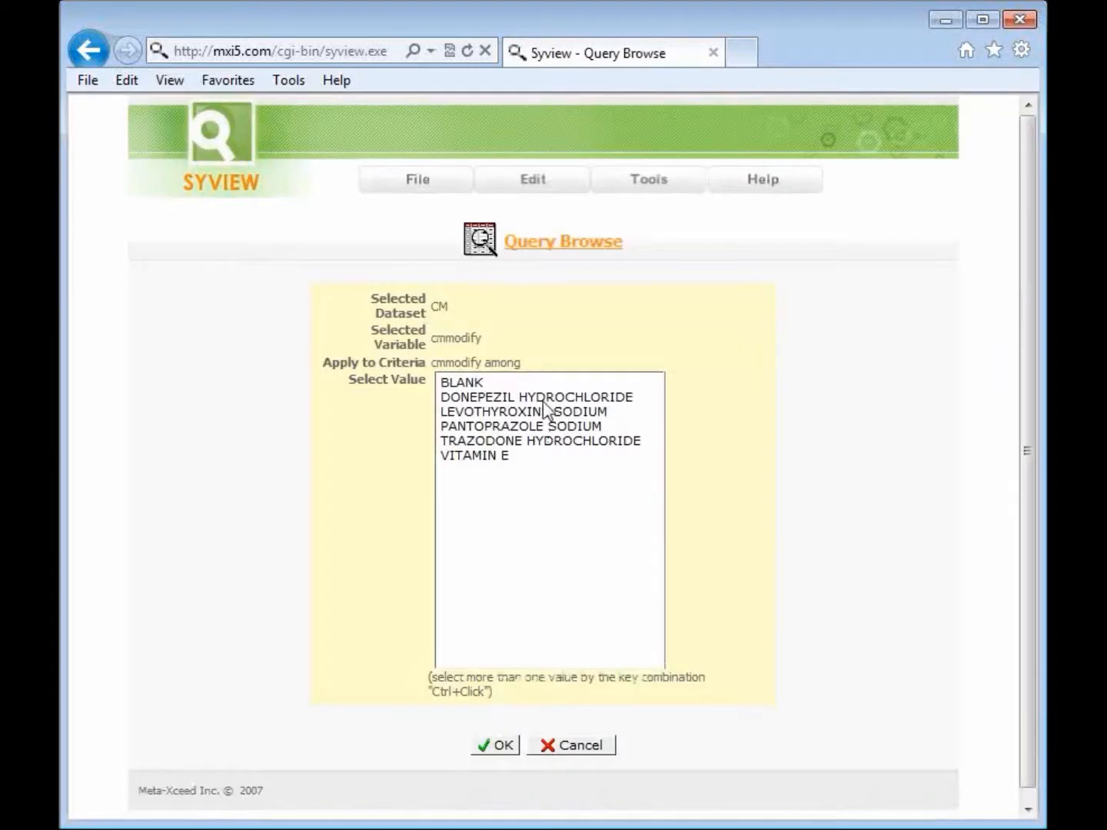
left_click_drag(872, 396, 720, 447)
mouse_move(744, 383)
left_mouse_down()
mouse_move(660, 454)
mouse_move(724, 471)
left_mouse_up()
left_click(566, 416)
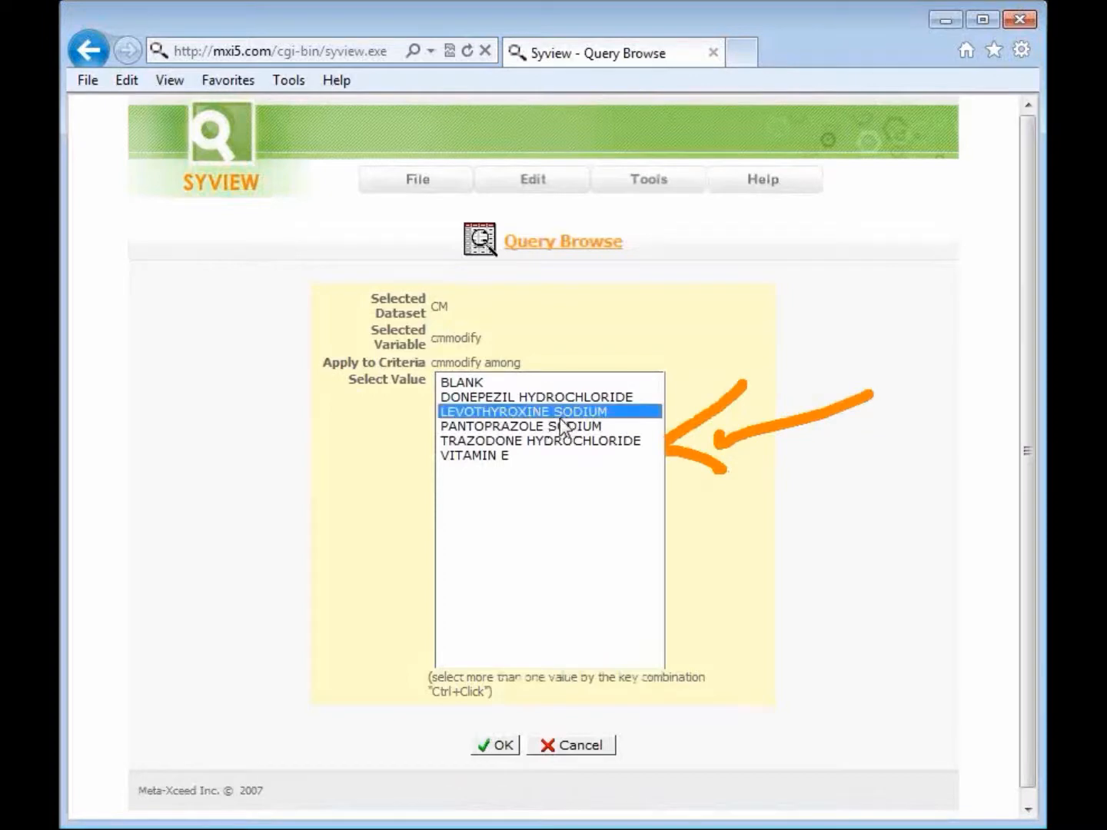
left_click(557, 443, "ctrl")
left_click(556, 427, "ctrl")
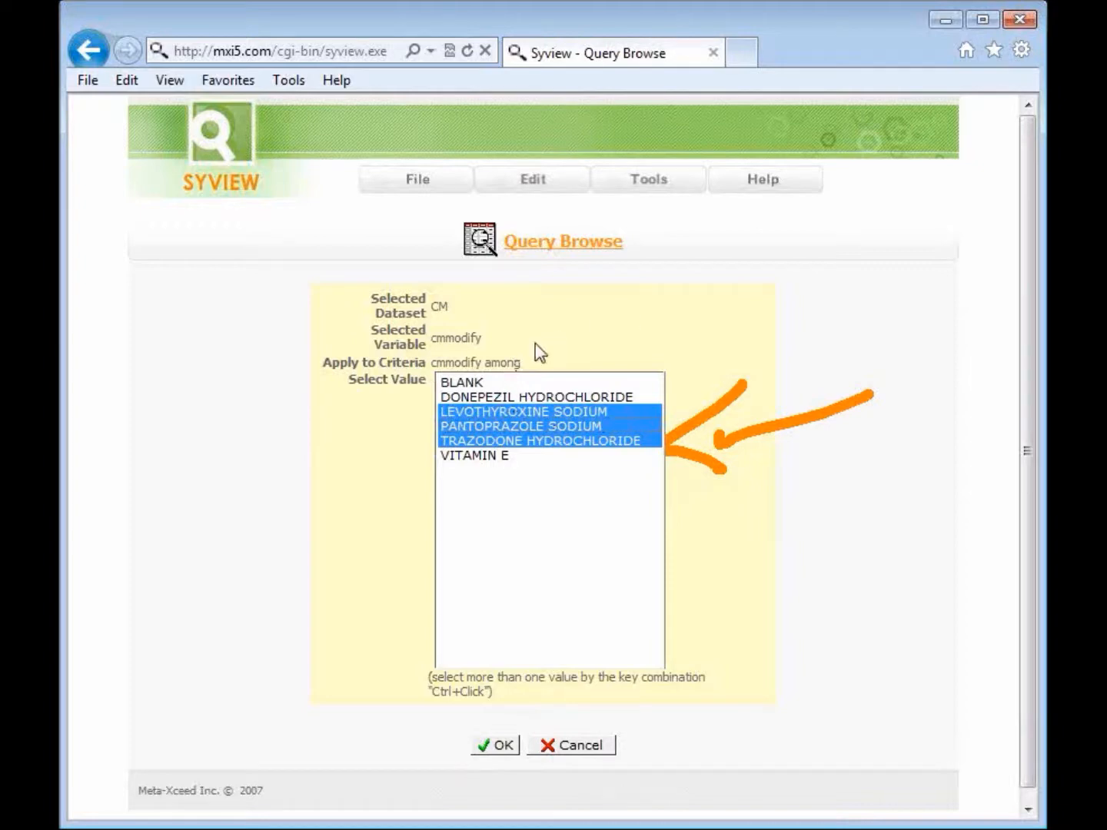
left_click(504, 745)
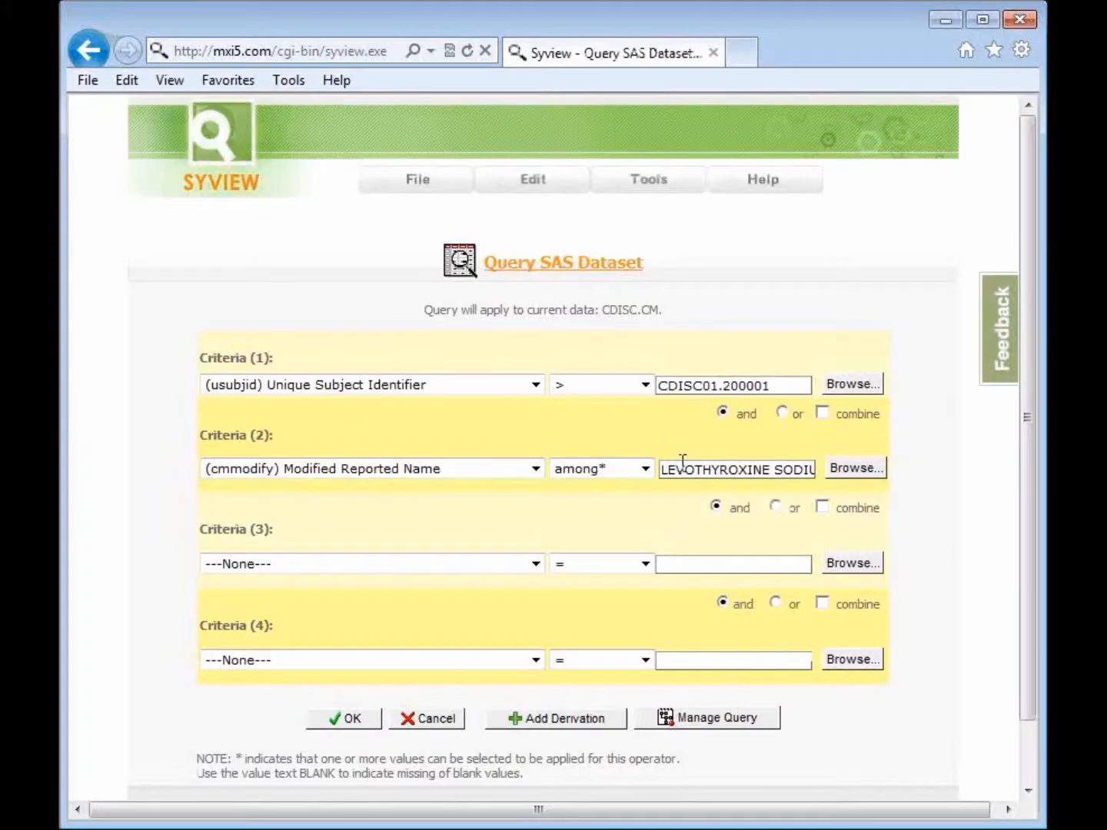
Examine how the selected values are listed and separated in the value of criterion 2
left_click(682, 466)
key("Right")
key("Right")
key("Right")
key("Right")
key("Right")
key("Right")
key("Right")
key("Right")
key("Right")
key("Right")
key("Right")
key("Right")
key("Right")
key("Right")
key("Right")
scroll(737, 453, "down", 1)
scroll(737, 458, "up", 3, "ctrl")
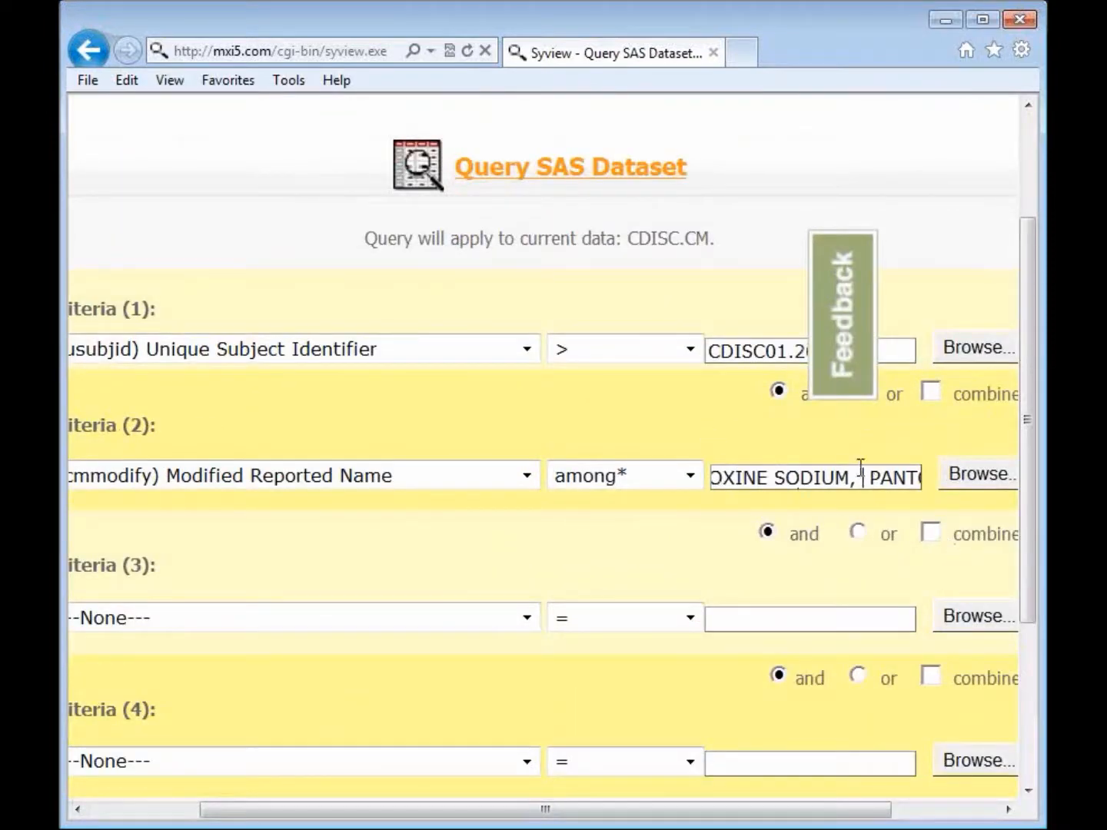
mouse_move(817, 488)
left_mouse_down()
mouse_move(843, 537)
mouse_move(851, 448)
mouse_move(821, 494)
left_mouse_up()
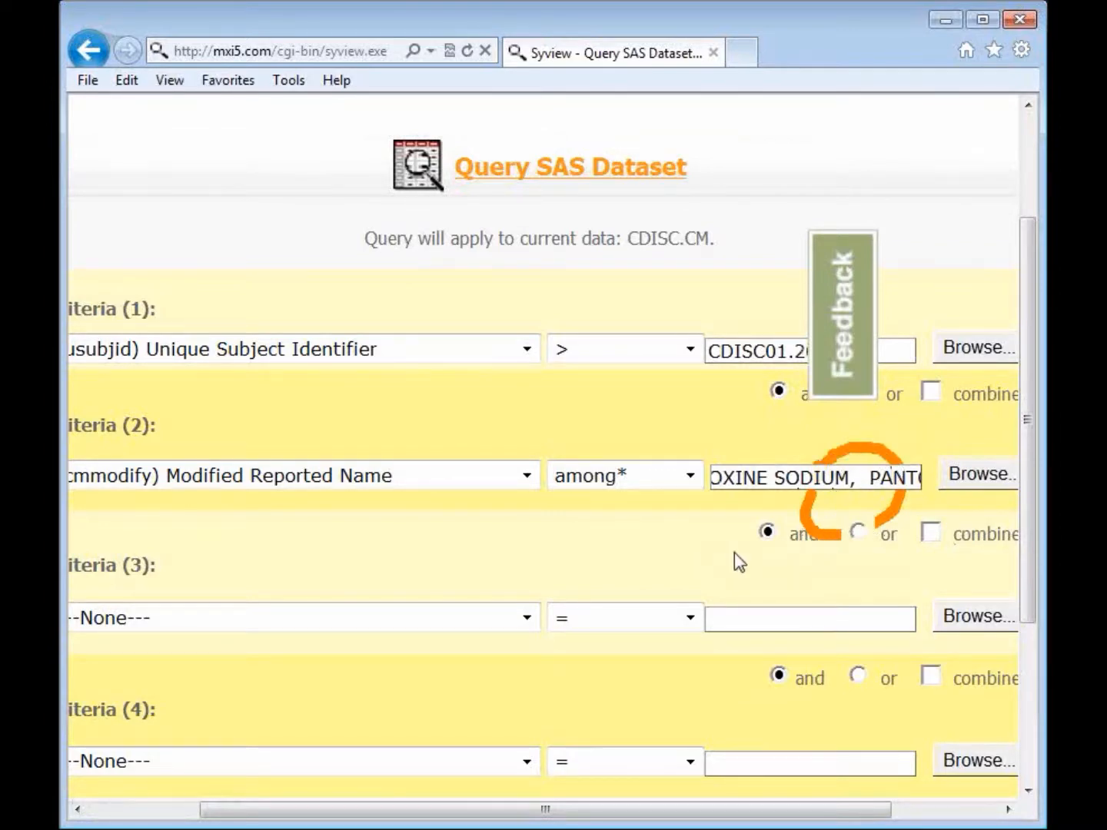
key("ctrl+0")
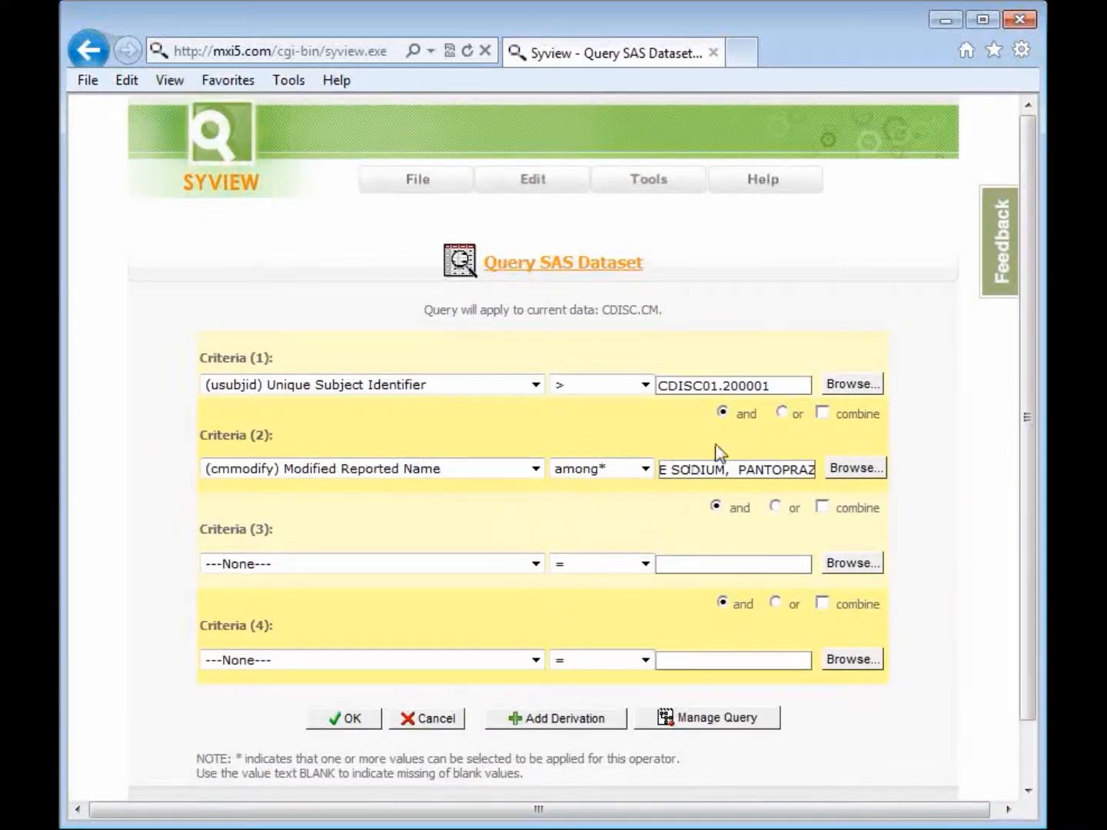
mouse_move(647, 431)
left_mouse_down()
mouse_move(676, 421)
mouse_move(671, 444)
left_mouse_up()
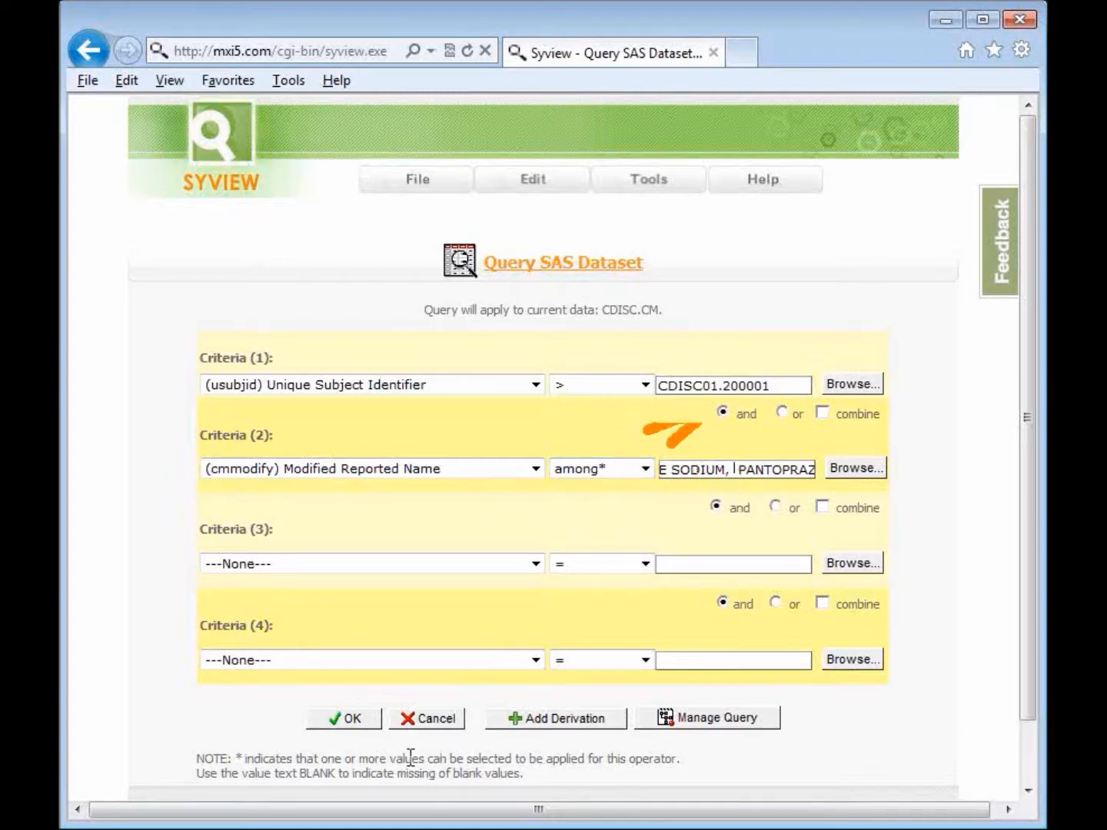
Run the two-criteria query on the CM dataset and review the applied criteria and the results table
left_click(351, 723)
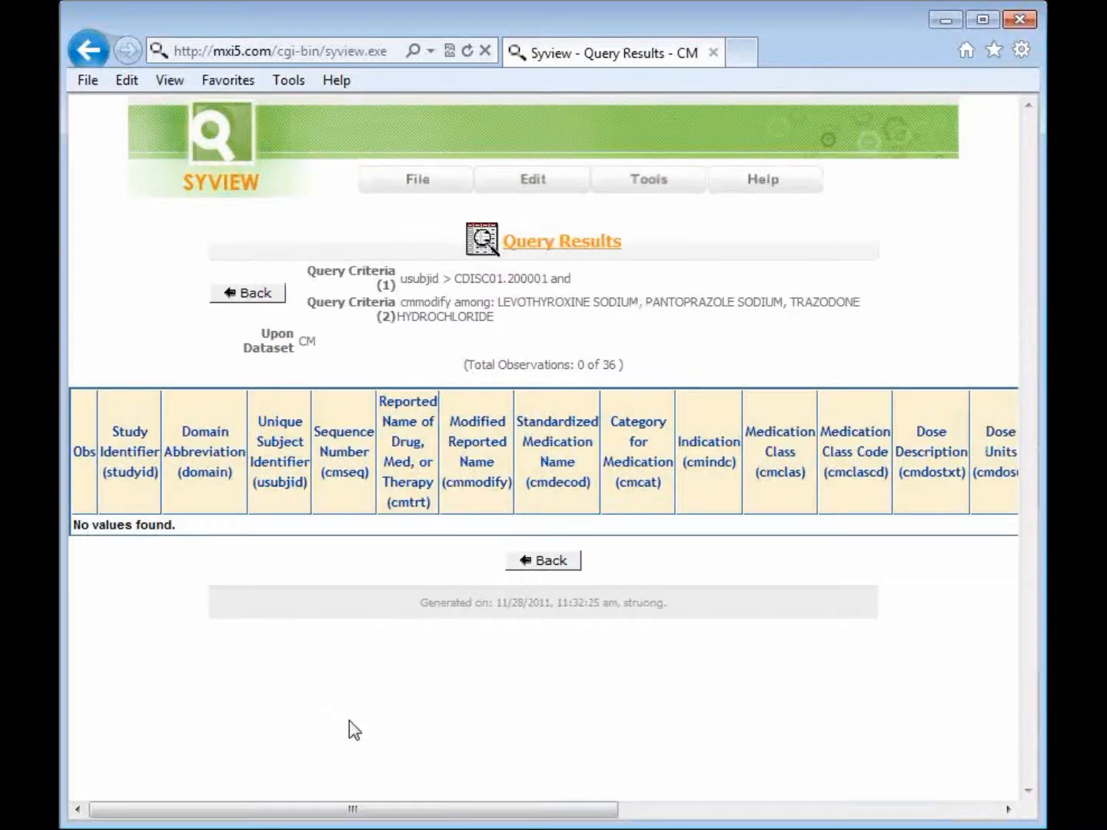
key("alt")
left_click_drag(849, 260, 860, 350)
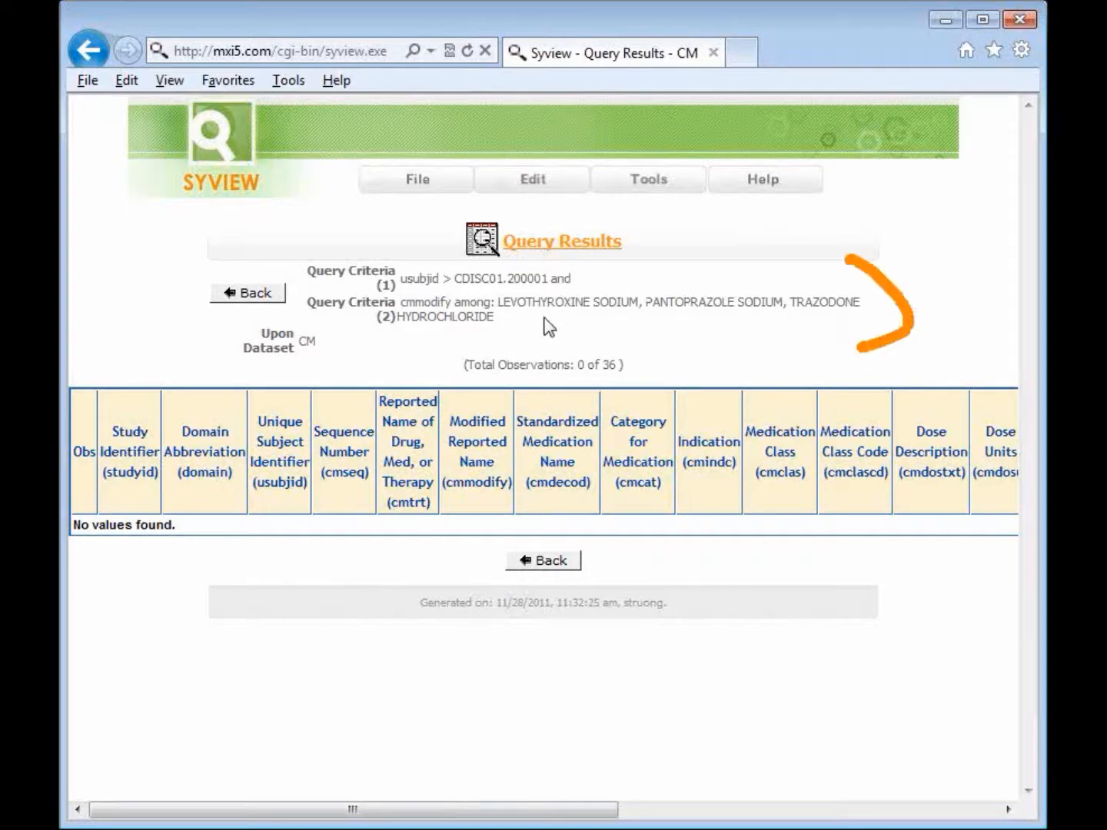
left_click_drag(545, 316, 504, 304)
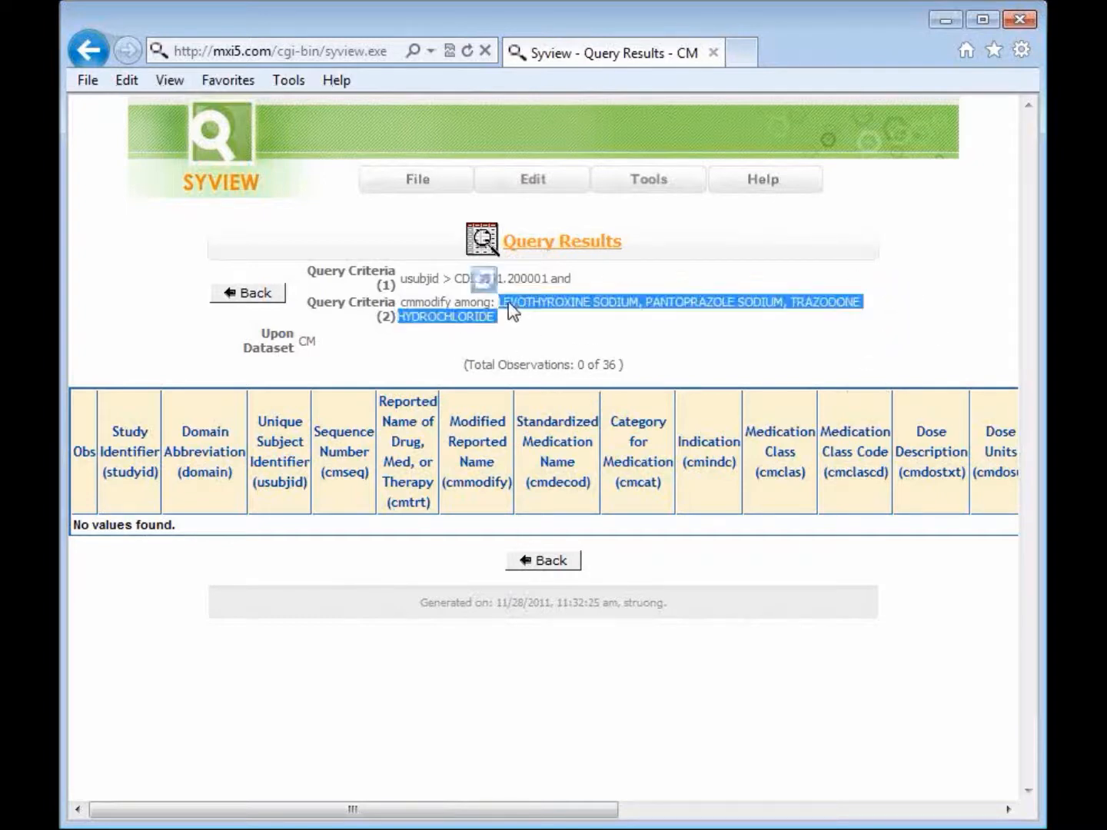
left_click_drag(607, 279, 415, 295)
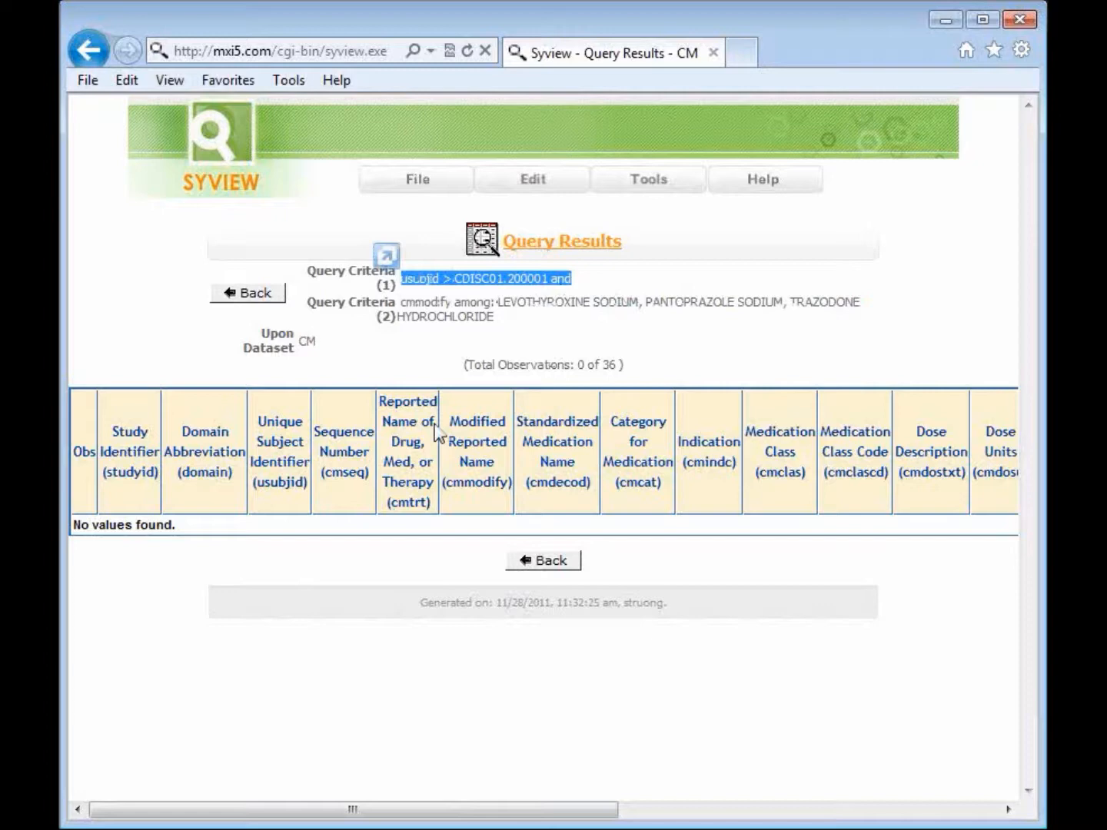
scroll(436, 432, "up", 3, "ctrl")
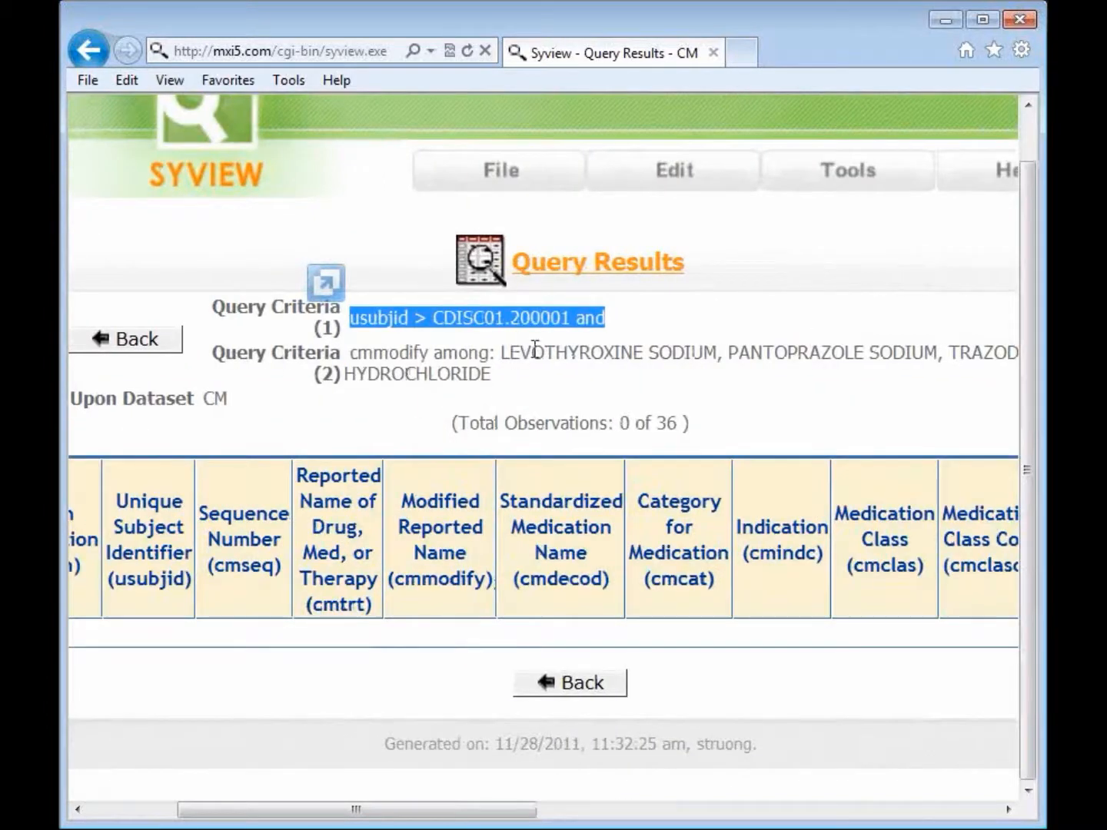
mouse_move(636, 283)
left_mouse_down()
mouse_move(689, 281)
mouse_move(617, 390)
left_mouse_up()
mouse_move(799, 290)
left_mouse_down()
mouse_move(726, 332)
mouse_move(766, 339)
left_mouse_up()
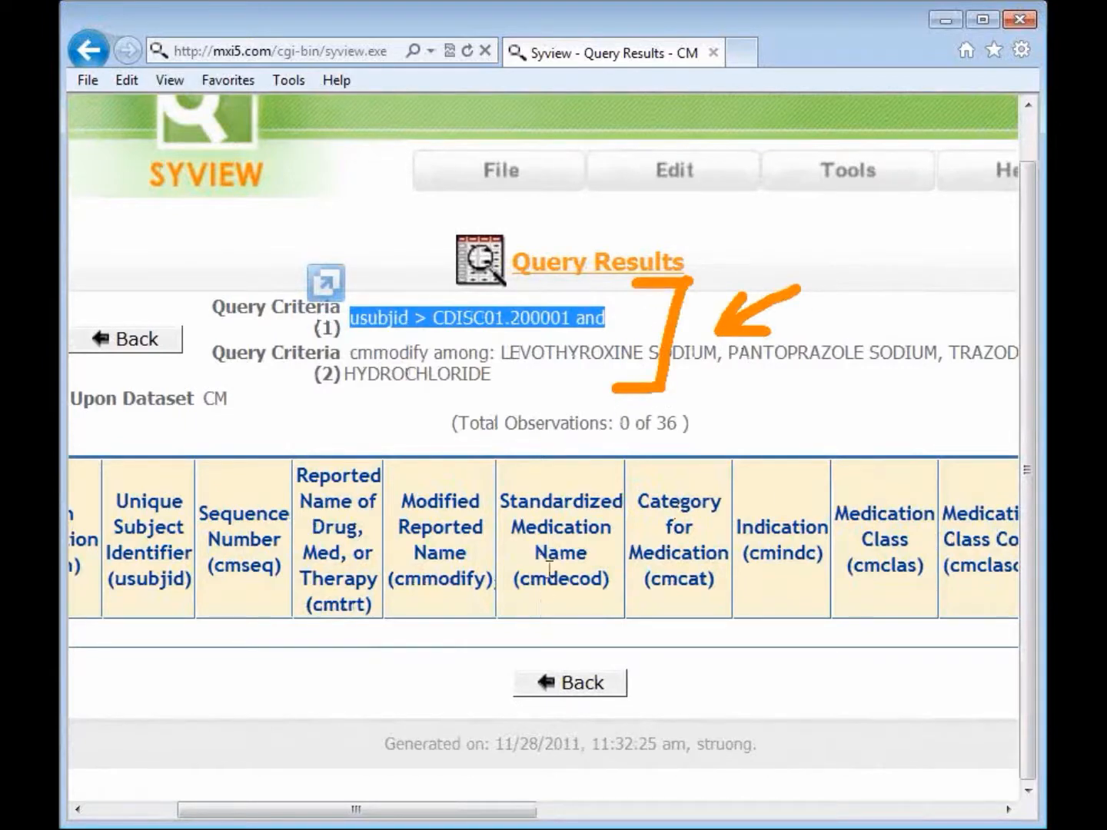
left_click_drag(340, 811, 148, 819)
left_click(252, 772)
left_click(175, 664)
mouse_move(314, 580)
left_mouse_down()
mouse_move(250, 606)
mouse_move(248, 625)
left_mouse_up()
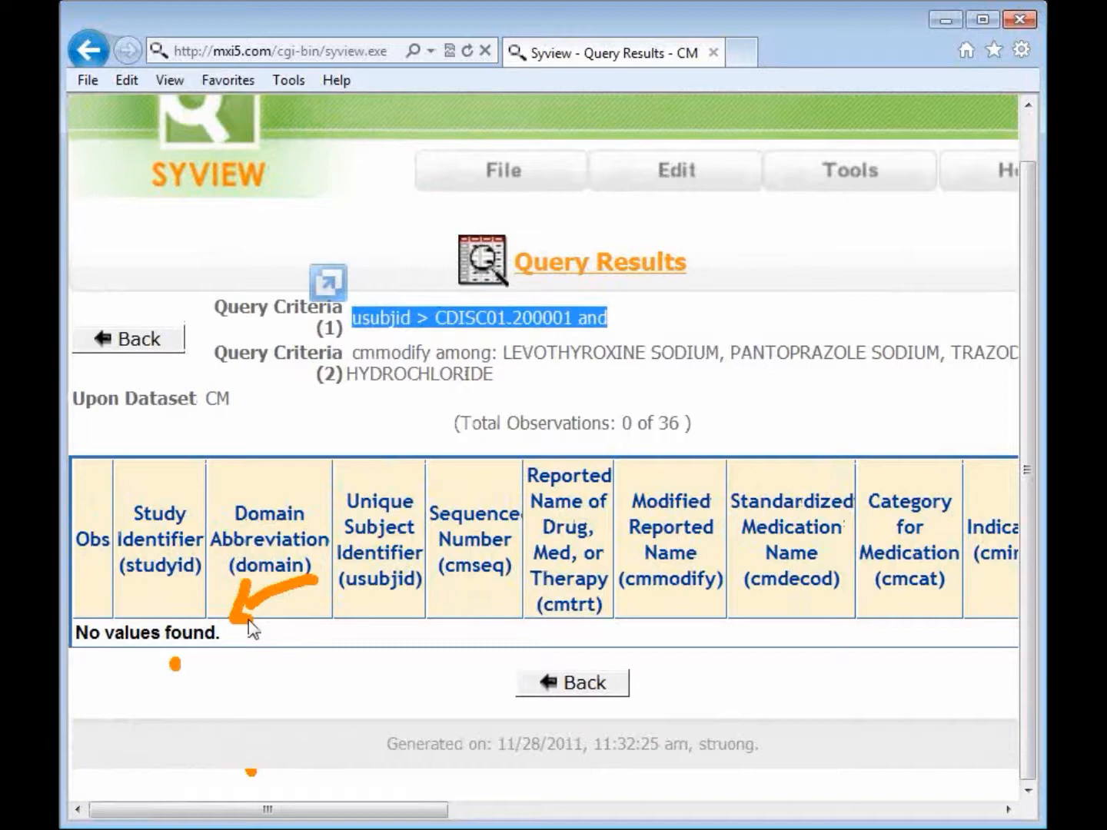
Return from the query results to the query form at normal zoom
left_click(585, 684)
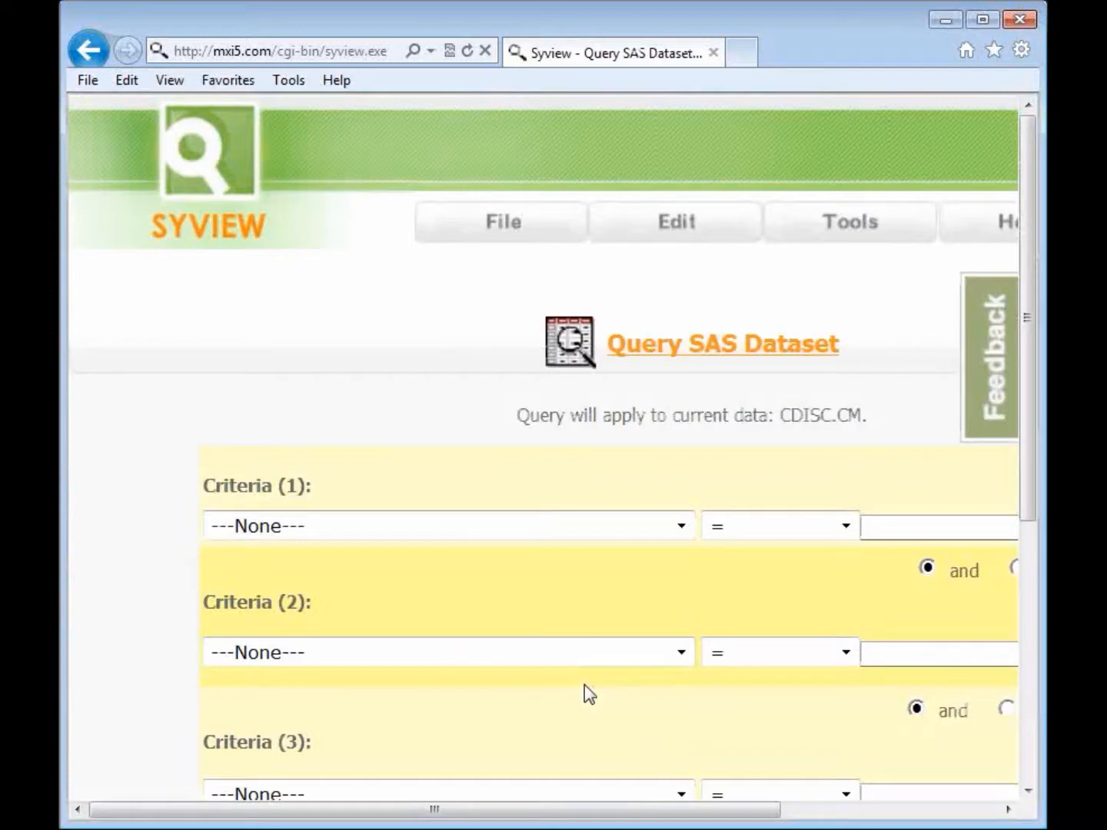
key("ctrl+minus")
key("ctrl+minus")
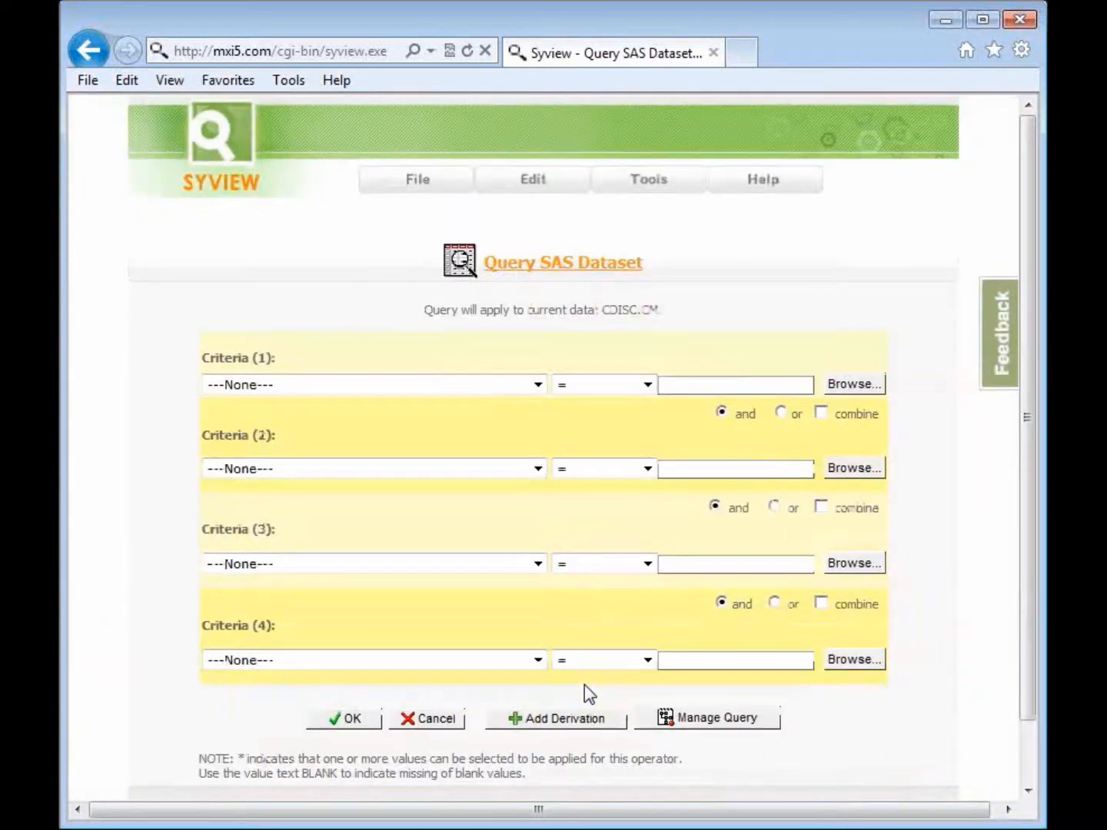
Set criteria 1 to 3 to the variables (cmdecod) Standardized Medication Name, (cmcat) Category for Medication and (cmdostxt) Dose Description
left_click(283, 482)
left_click(158, 594)
left_click(465, 386)
left_click(453, 508)
left_click(495, 468)
left_click(474, 598)
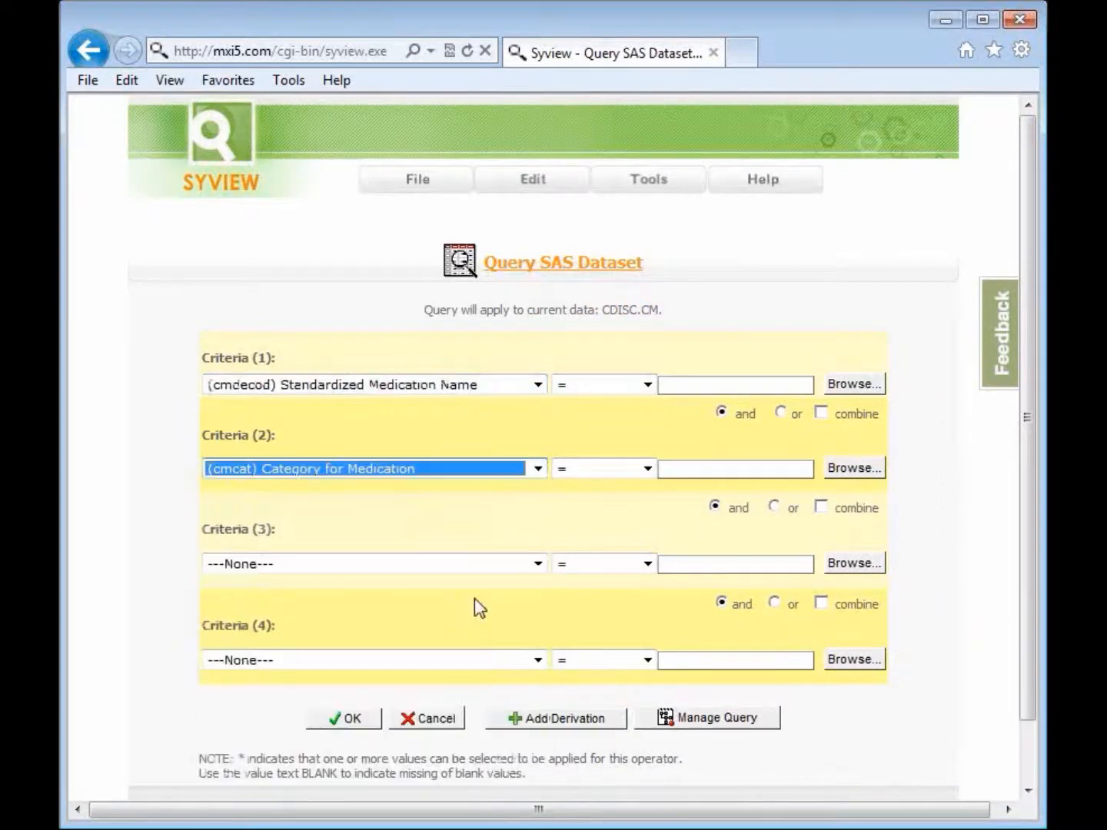
left_click(521, 565)
left_click(461, 758)
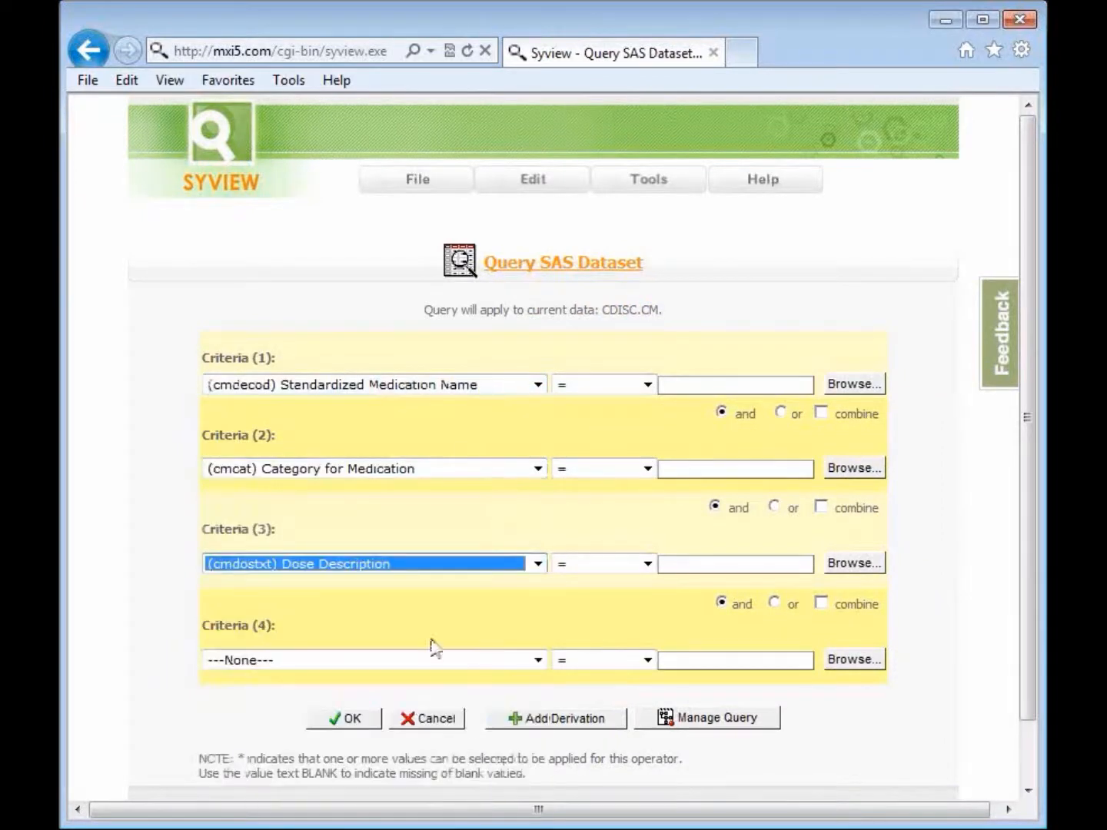
Enter w, h and w as the values of criteria 1, 2 and 3
left_click(710, 388)
type("w")
left_click(715, 467)
type("h")
left_click(696, 562)
type("w")
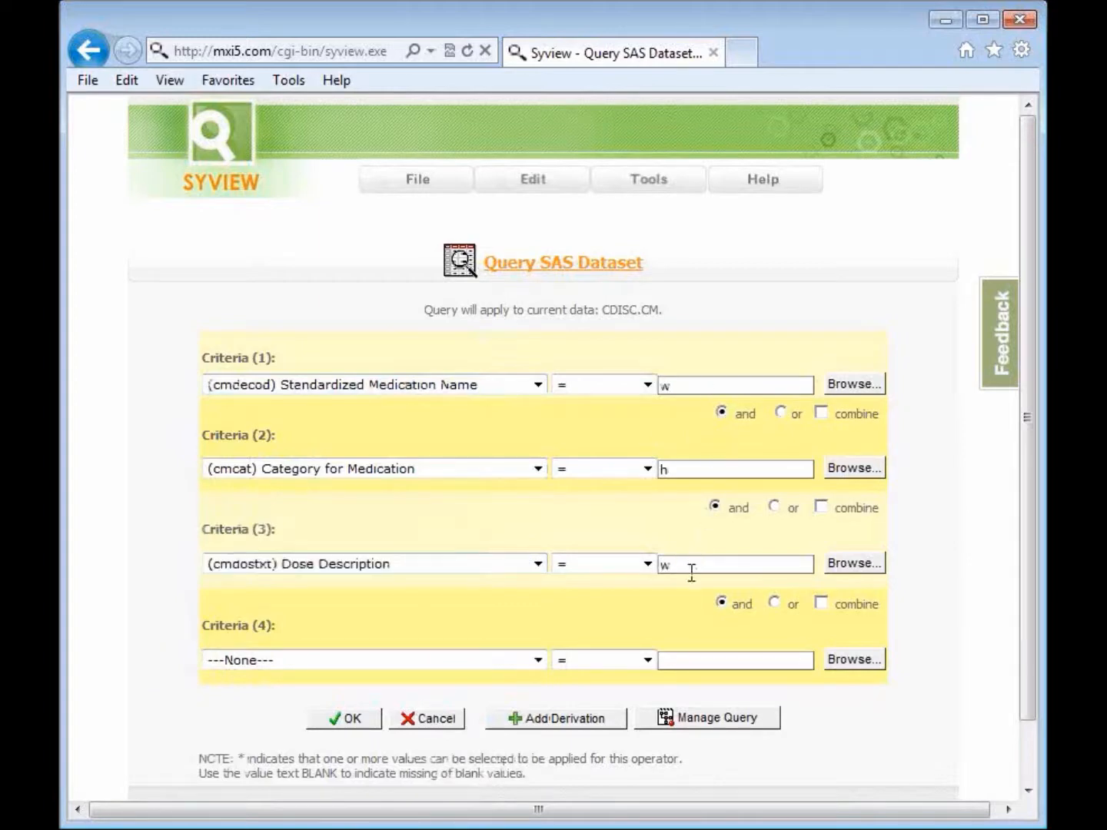
Combine criteria 2 and 3, switch the grouping to criteria 1 and 2, and examine the Combine Criteria expression
left_click(821, 506)
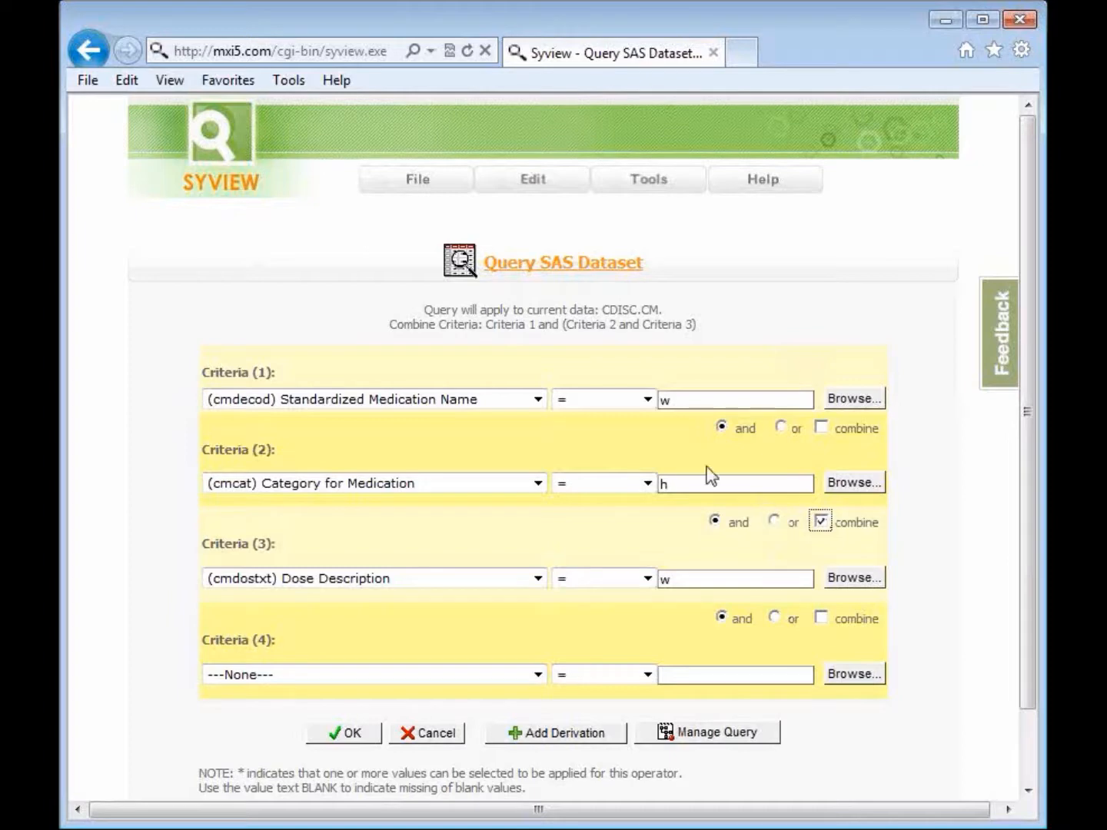
left_click(829, 430)
left_click(825, 525)
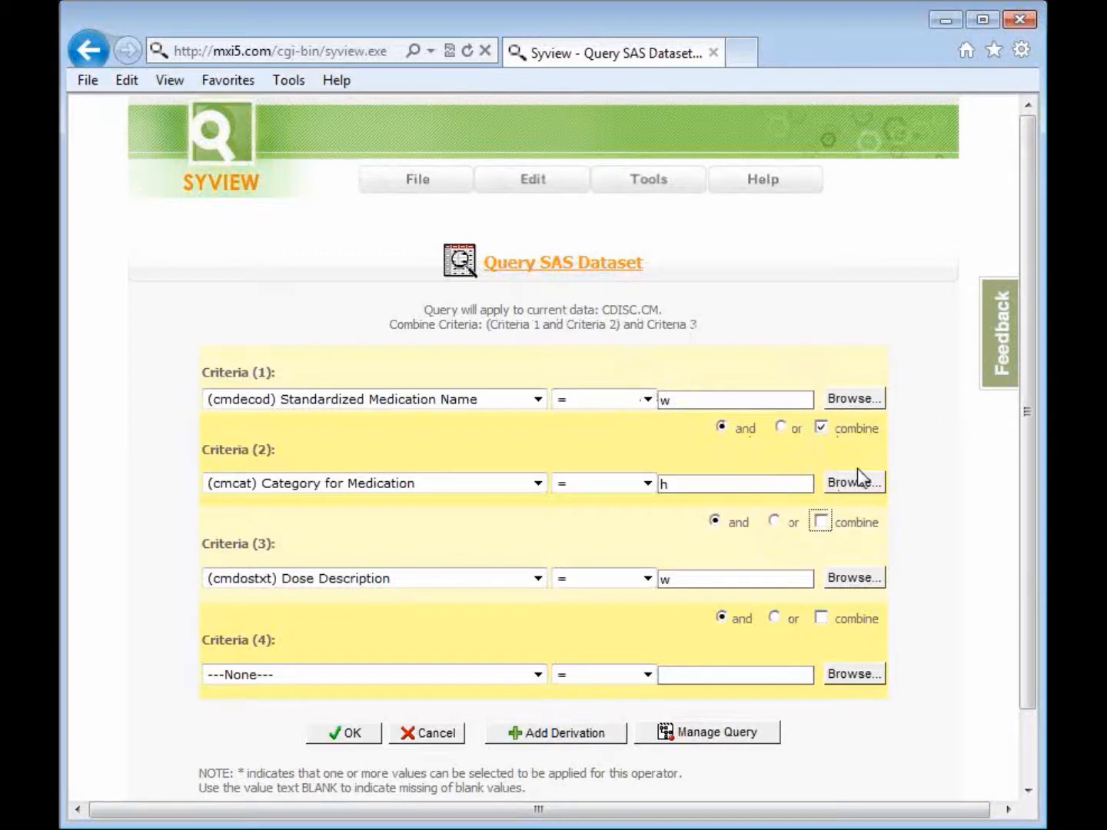
key("ctrl+plus")
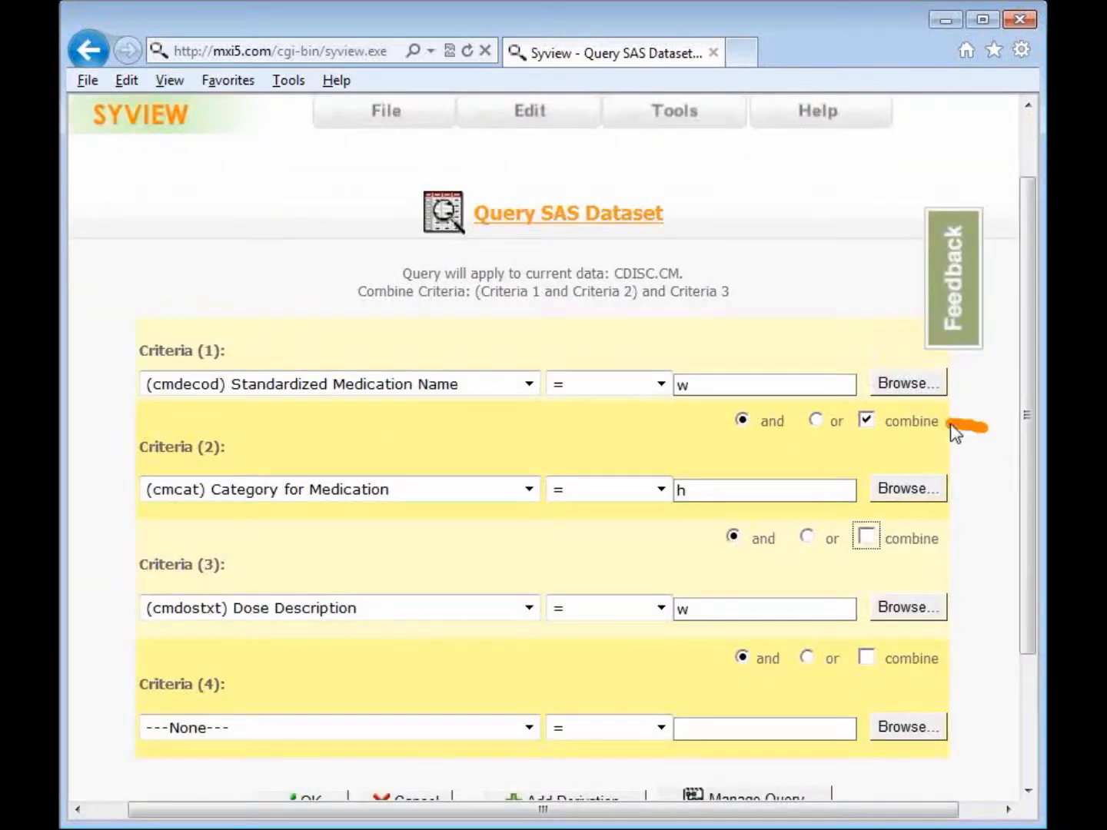
mouse_move(462, 306)
left_mouse_down()
mouse_move(551, 346)
mouse_move(636, 322)
left_mouse_up()
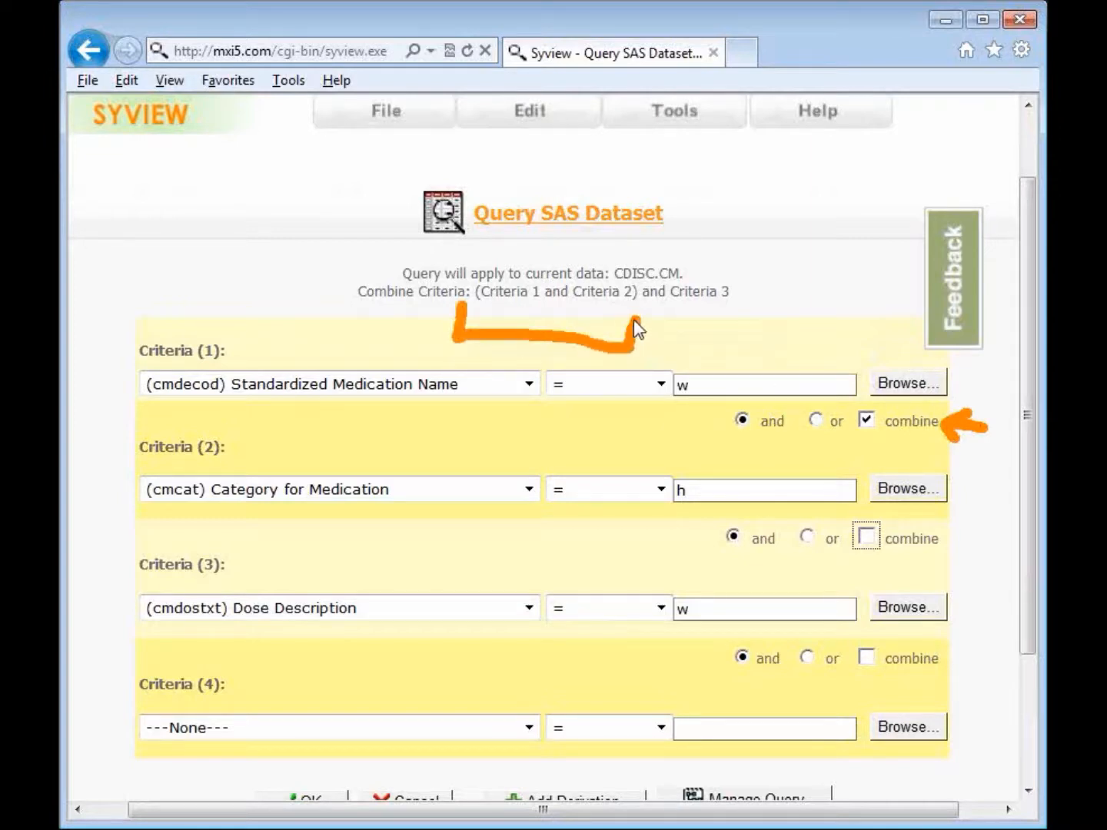
Change the grouping so that only criteria 2 and 3 are combined, and examine the Combine Criteria expression
left_click(867, 661)
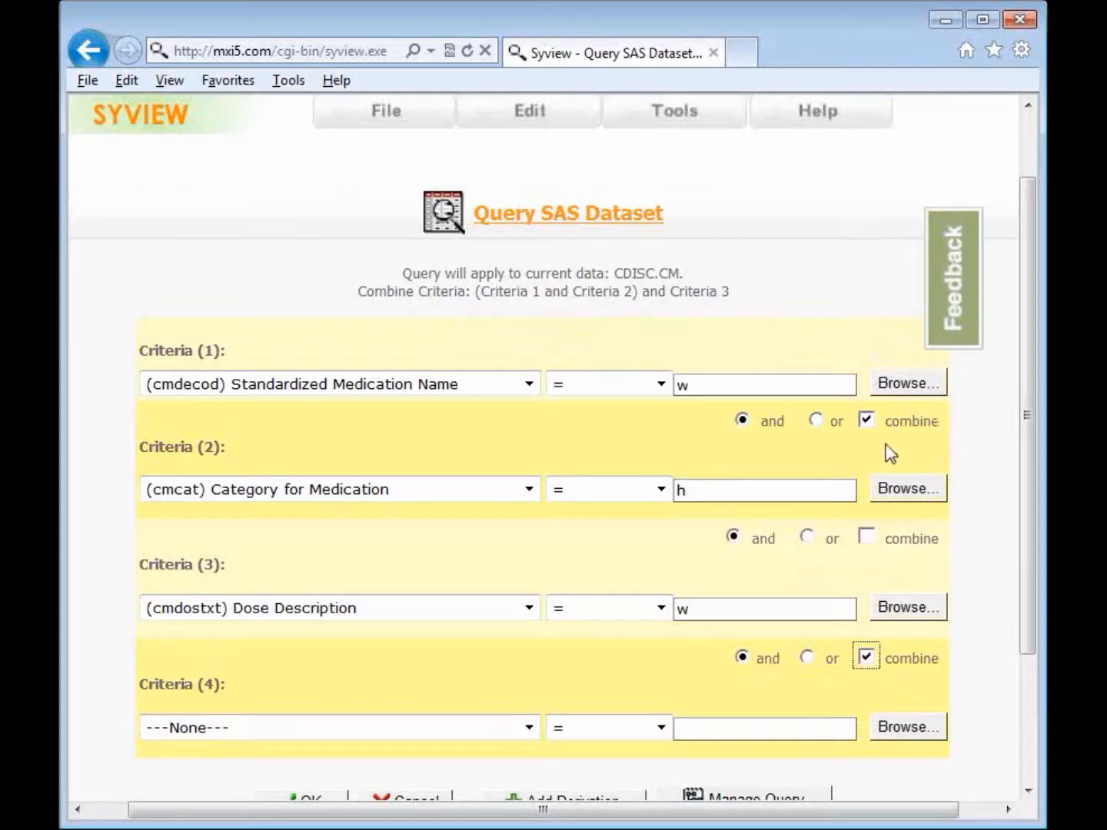
left_click(867, 421)
mouse_move(995, 650)
left_mouse_down()
mouse_move(948, 646)
mouse_move(958, 659)
left_mouse_up()
left_click(866, 640)
left_click(866, 520)
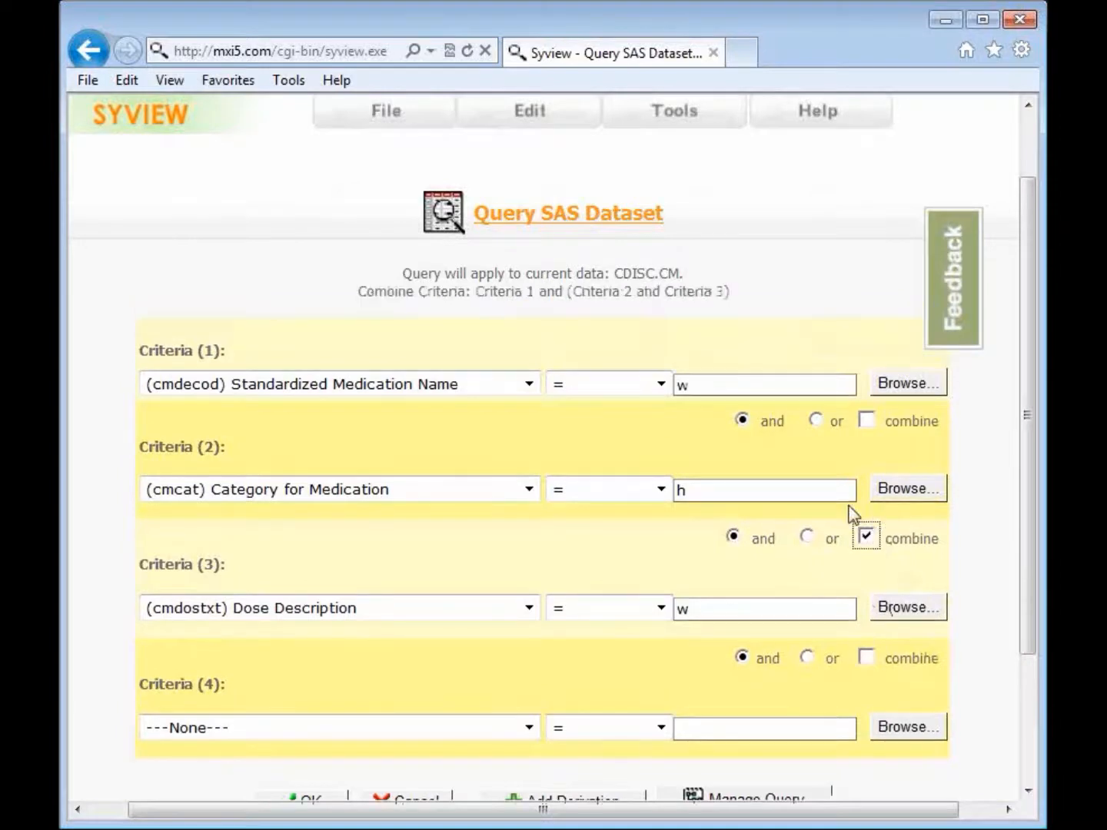
mouse_move(564, 302)
left_mouse_down()
mouse_move(646, 338)
mouse_move(727, 314)
left_mouse_up()
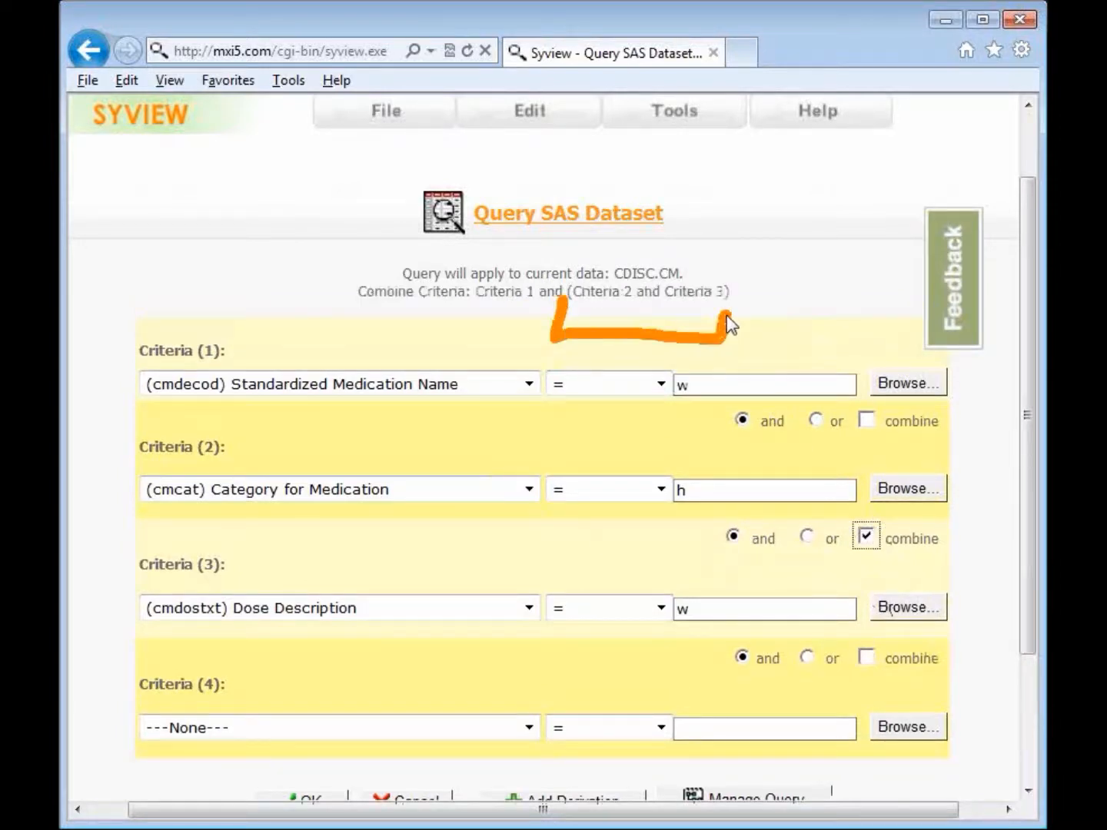
key("ctrl+plus")
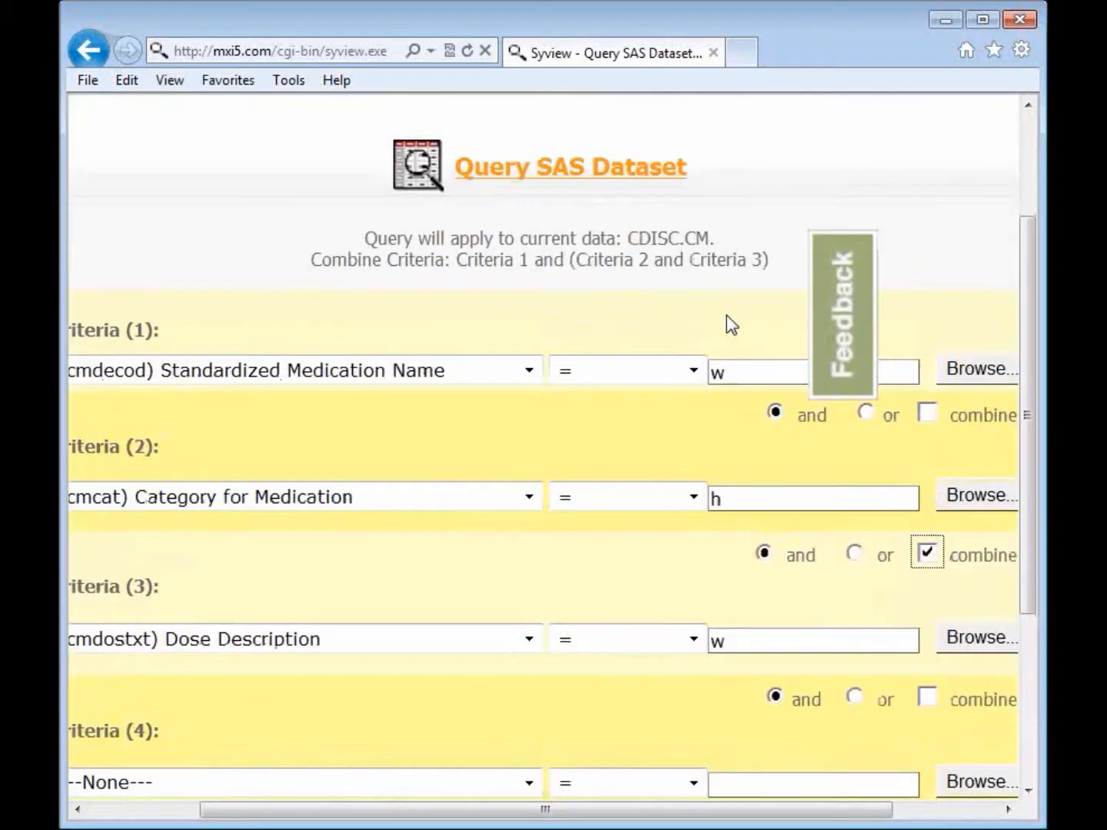
mouse_move(805, 146)
left_mouse_down()
mouse_move(736, 210)
mouse_move(772, 240)
left_mouse_up()
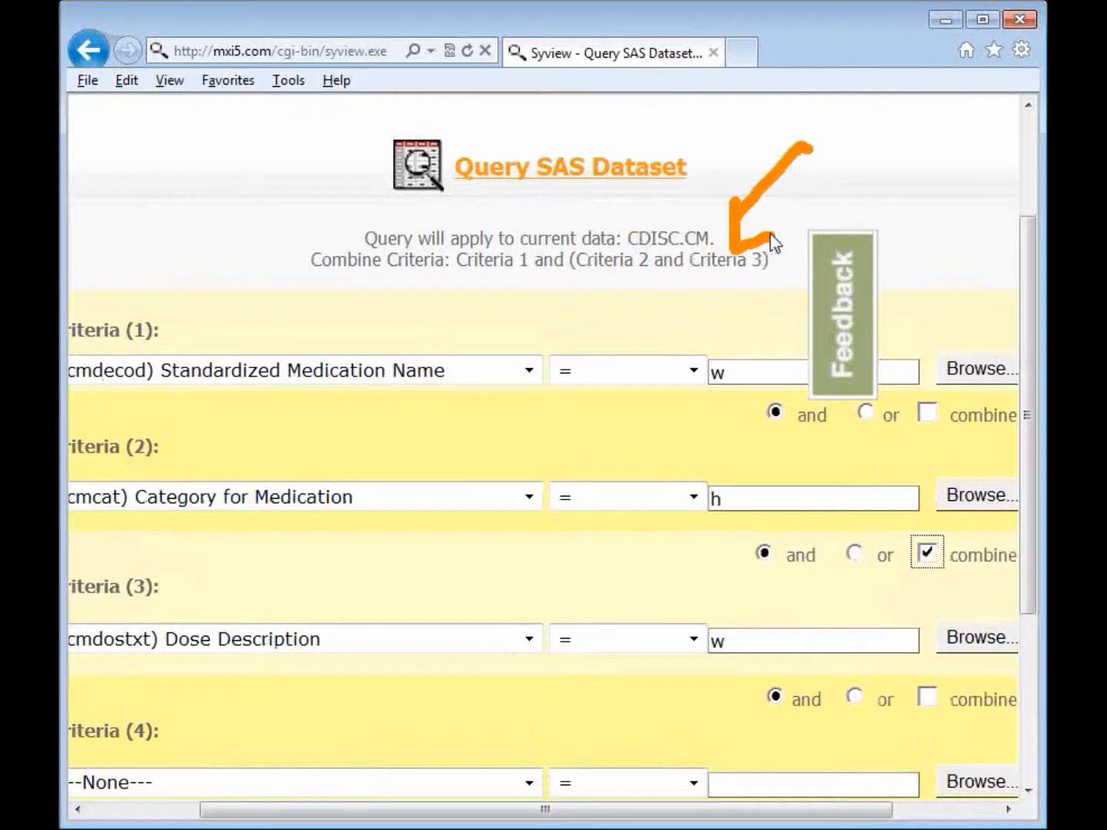
Combine criteria 1 and 2 instead of criteria 2 and 3, and join criteria 1 and 2 with or
left_click(931, 415)
left_click(928, 558)
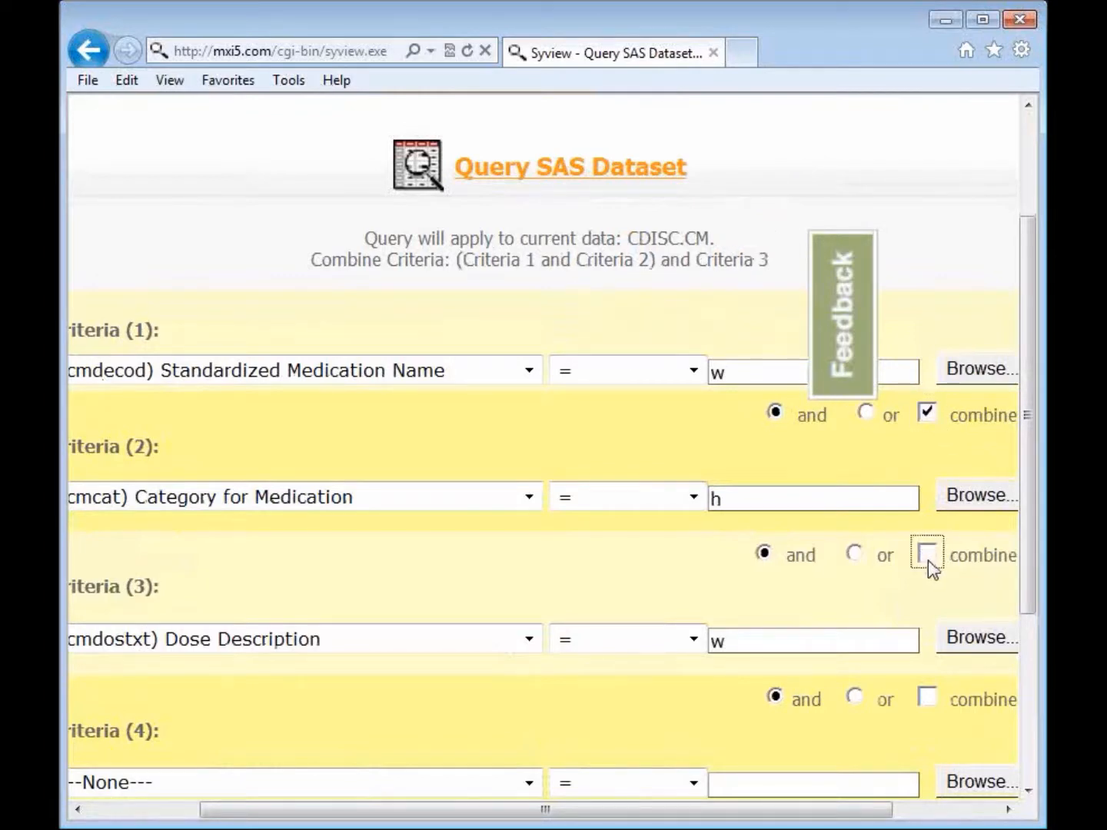
mouse_move(444, 281)
left_mouse_down()
mouse_move(447, 300)
mouse_move(650, 302)
mouse_move(662, 282)
left_mouse_up()
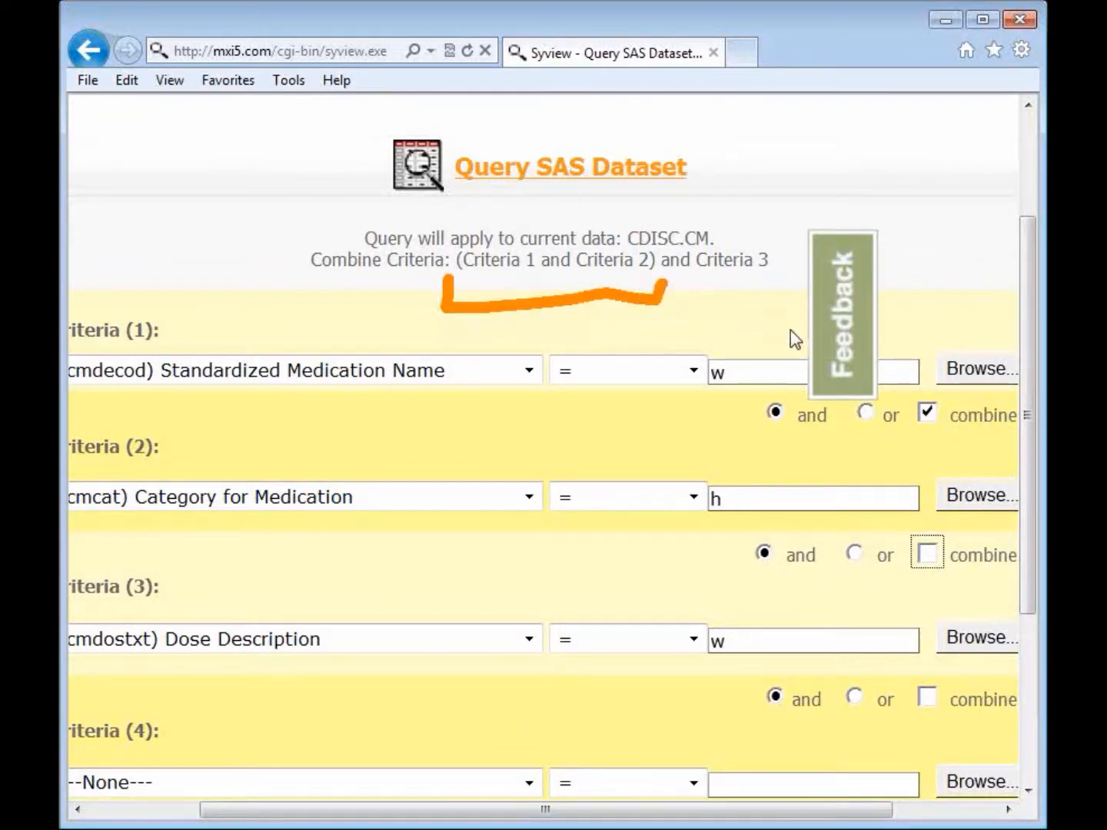
left_click(866, 413)
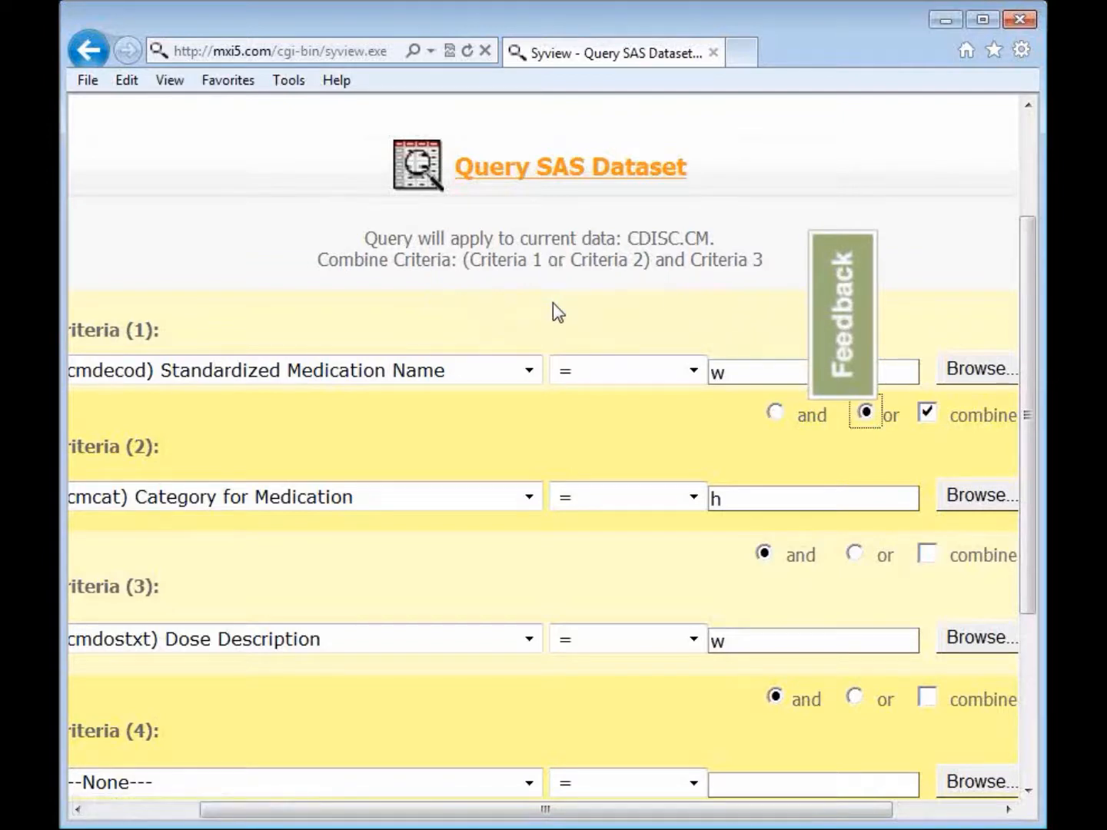
mouse_move(553, 306)
left_mouse_down()
mouse_move(553, 326)
mouse_move(569, 298)
left_mouse_up()
mouse_move(651, 266)
left_mouse_down()
mouse_move(492, 312)
mouse_move(467, 290)
mouse_move(467, 311)
left_mouse_up()
mouse_move(682, 279)
left_mouse_down()
mouse_move(772, 301)
mouse_move(781, 261)
left_mouse_up()
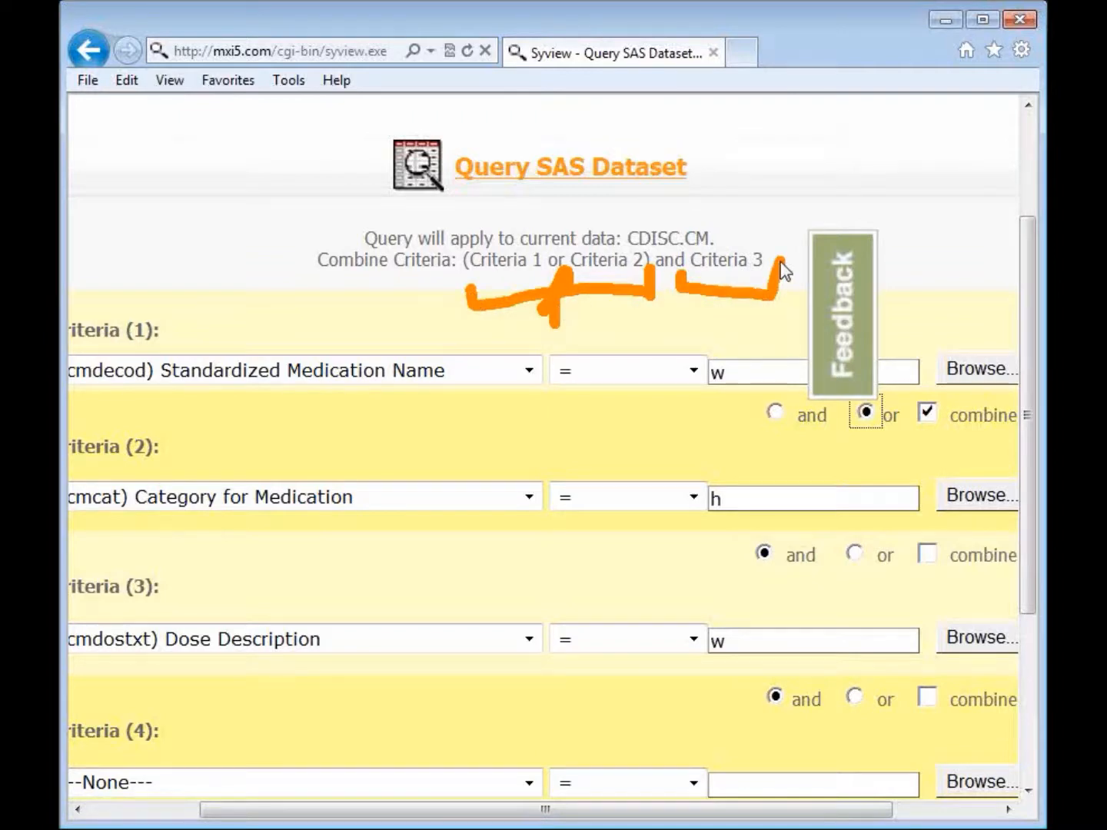